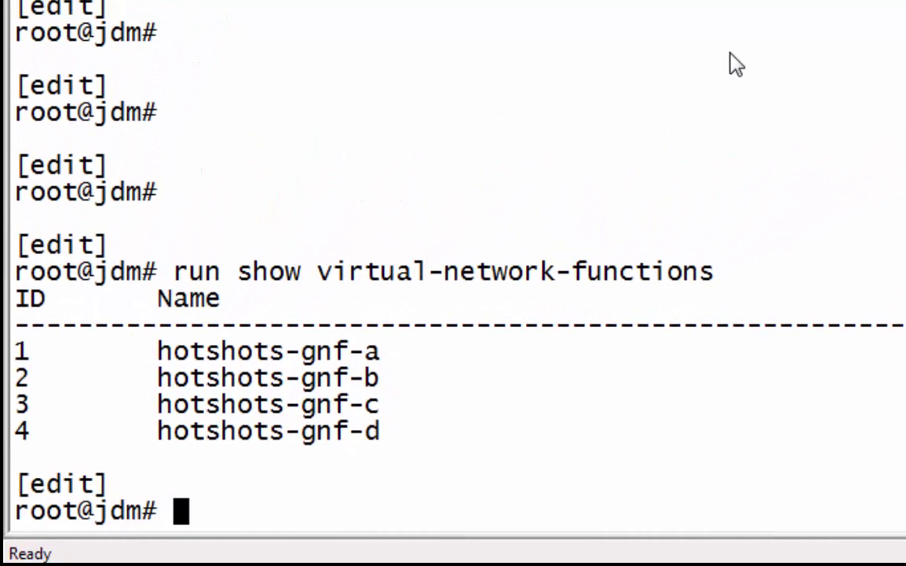
- Start the image listing command 'run file list /var/th' at the jdm# prompt
text(run file list)
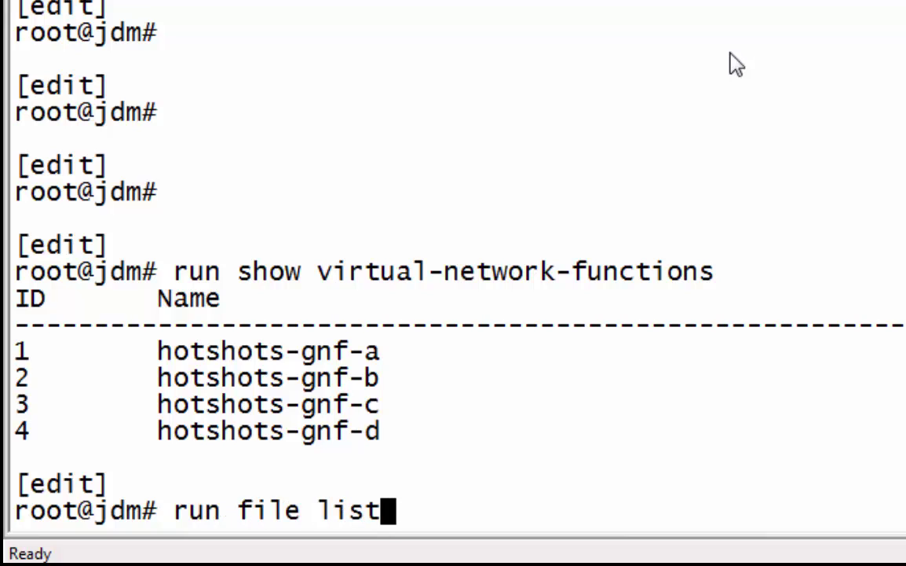
text( /var/th)
- List the img files in /var/third-party/, revealing junos-x86-64-17.3-20170503_dev_common.0.img
key(Tab)
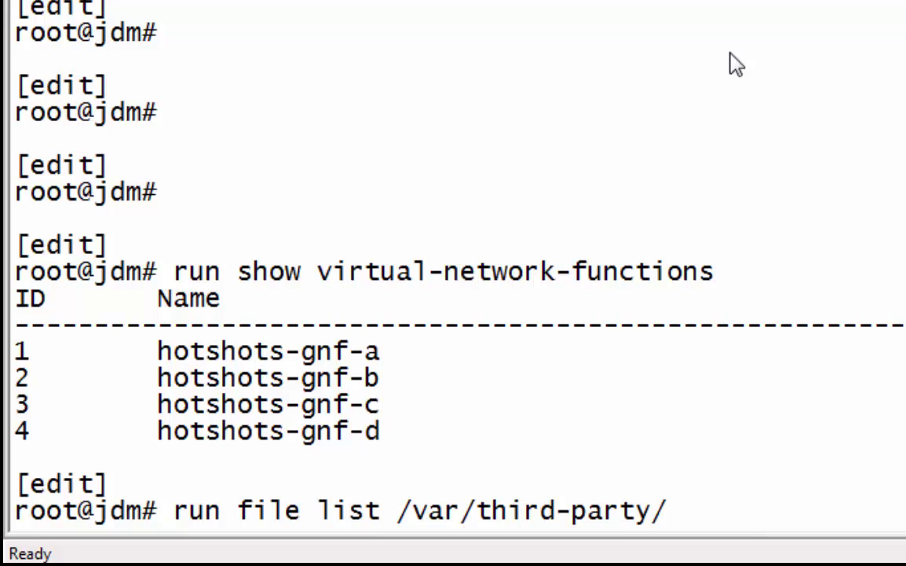
text(|match )
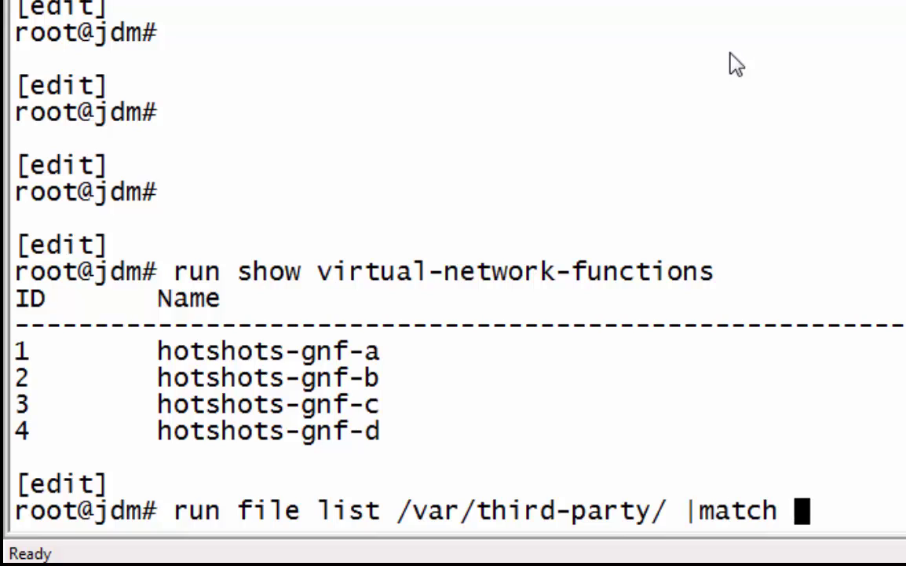
text(img)
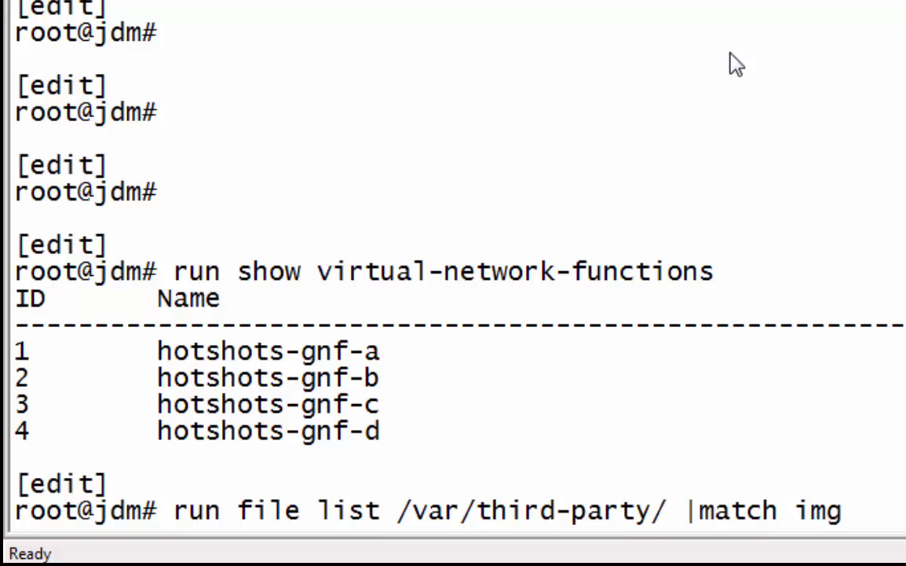
key(Return)
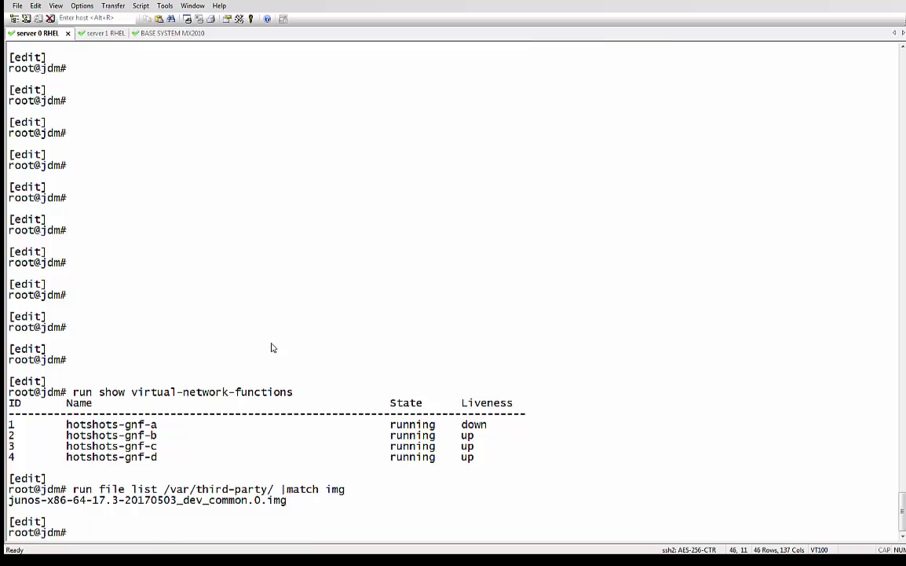
- Set hotshots-gnf-e to id 5, chassis mx2010, resource template 2core-16g and serial port 2005
text(set virtual-network-functions )
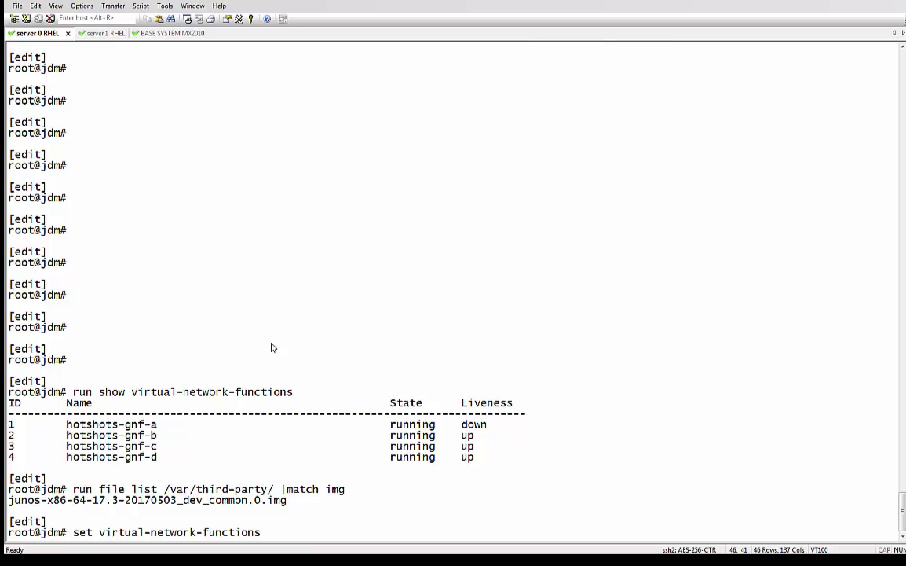
text(?)
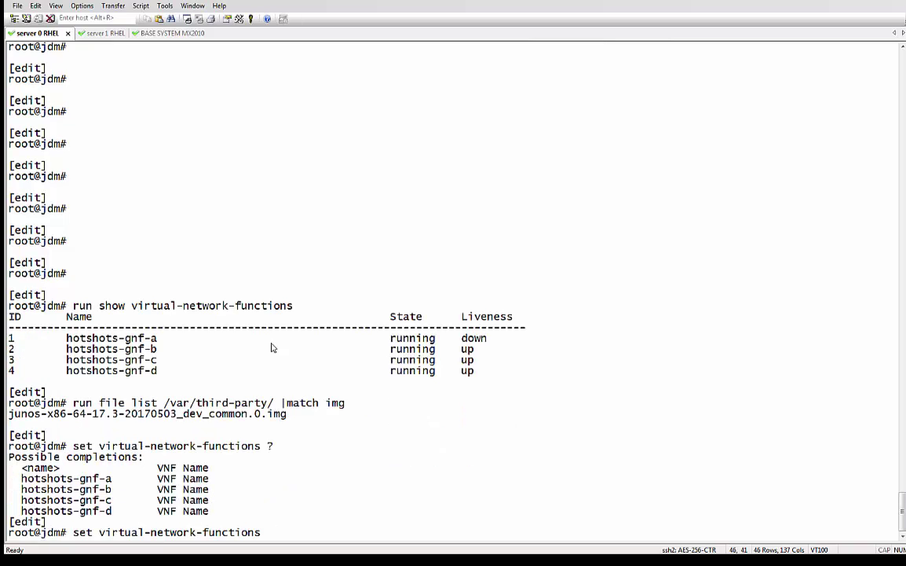
drag(105, 511, 29, 520)
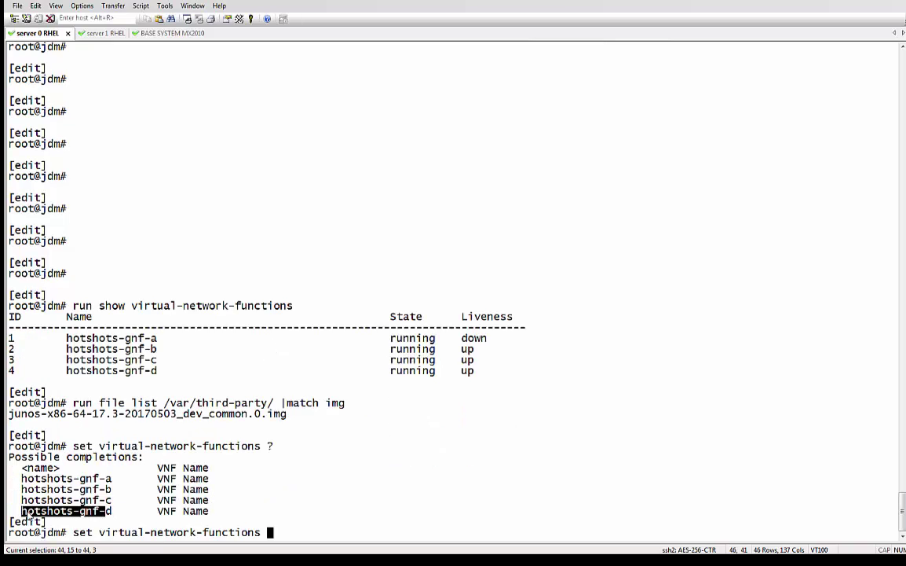
right_click(41, 490)
text(e)
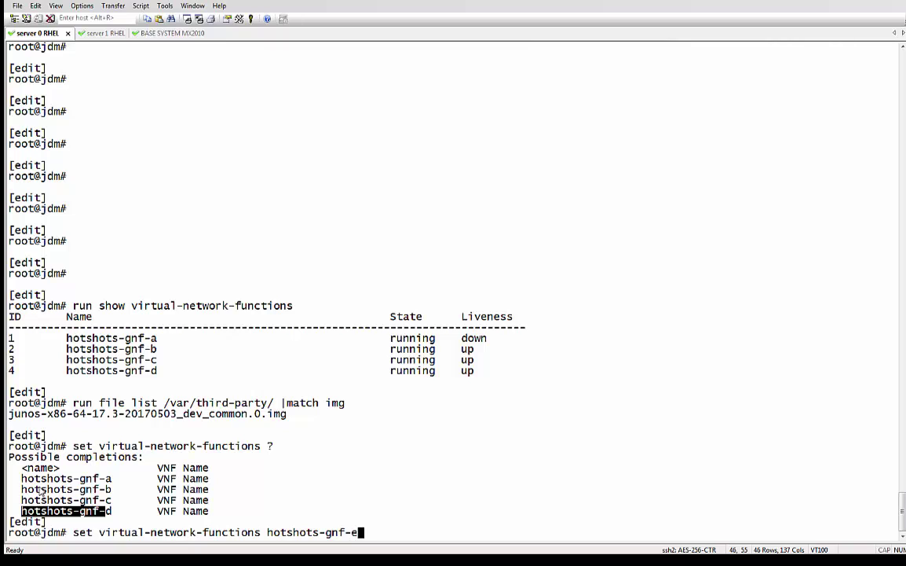
text( id 5)
text( ?)
text(chassis-type )
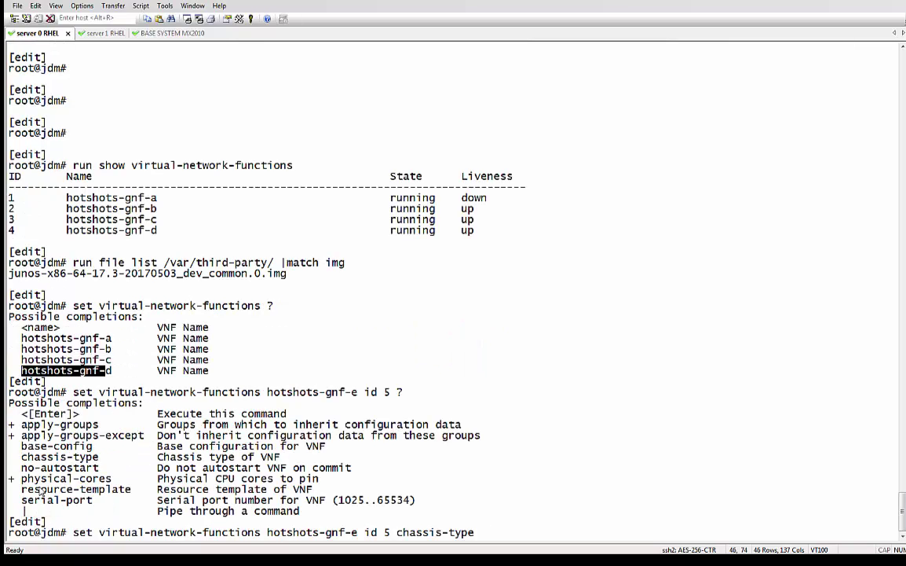
text(mx2010 re)
key(Tab)
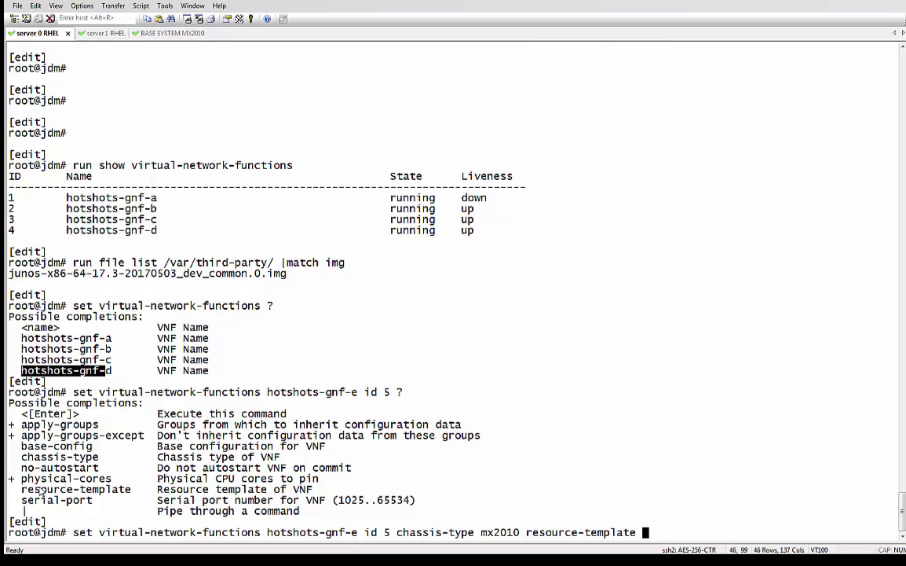
text(2core-16g)
key(question)
text(serial-port 2005)
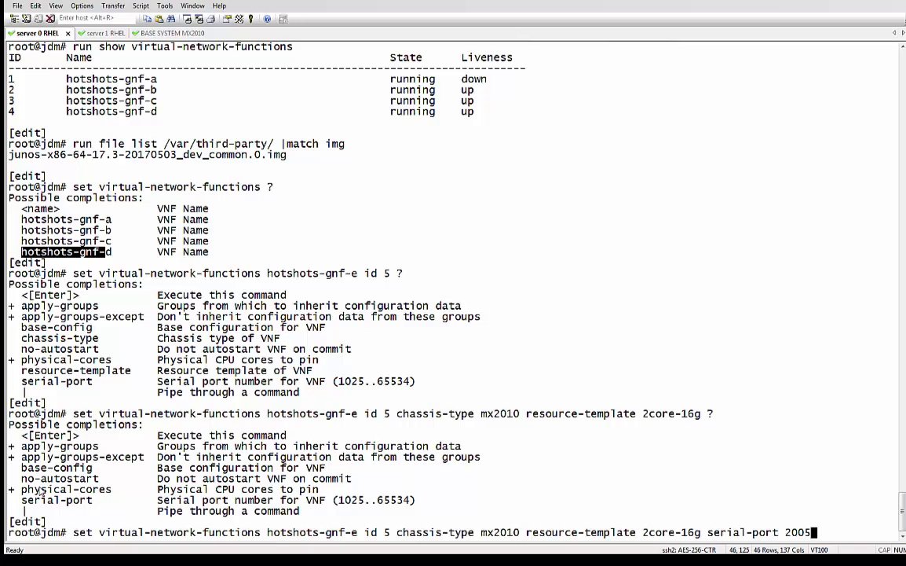
key(Return)
text(run request)
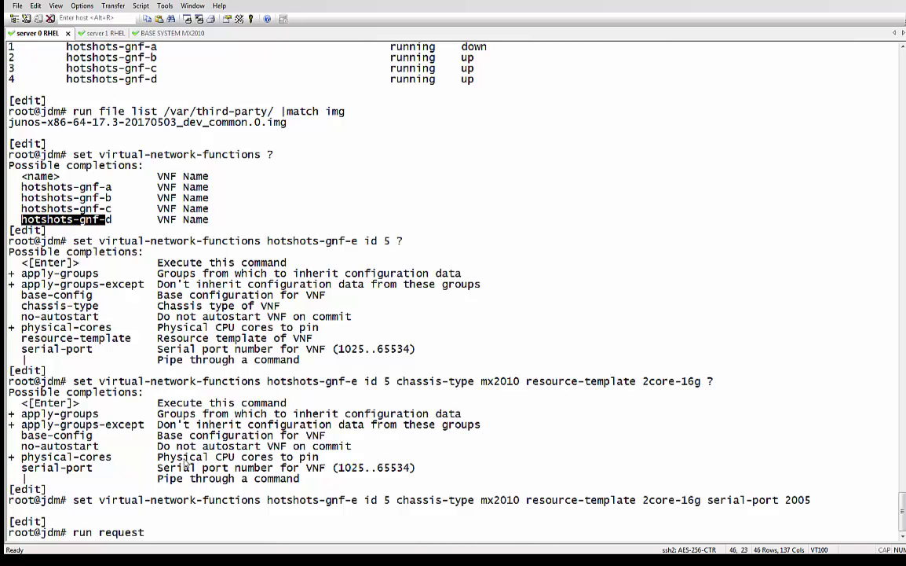
- Build an add-image request using /var/third-party/junos-x86-64-17.3-20170503_dev_common.0.img
click(325, 411)
text(vir)
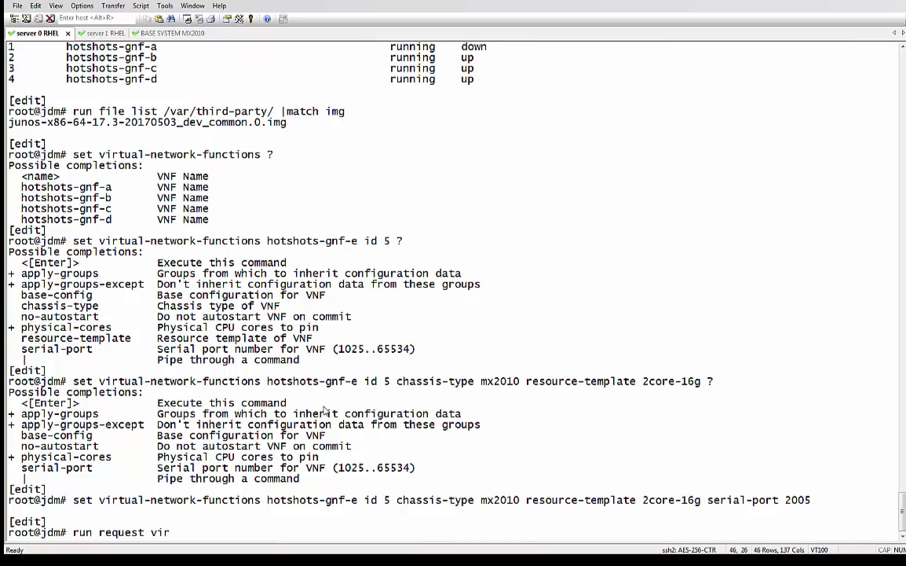
text(tual-network-functions ?add-image)
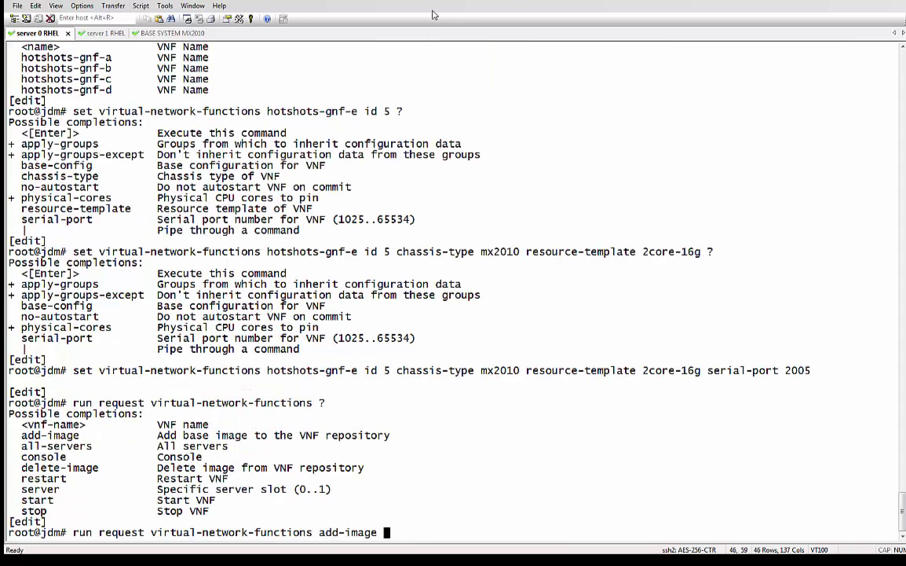
scroll(250, 131, up, 8)
drag(287, 252, 178, 244)
click(222, 259)
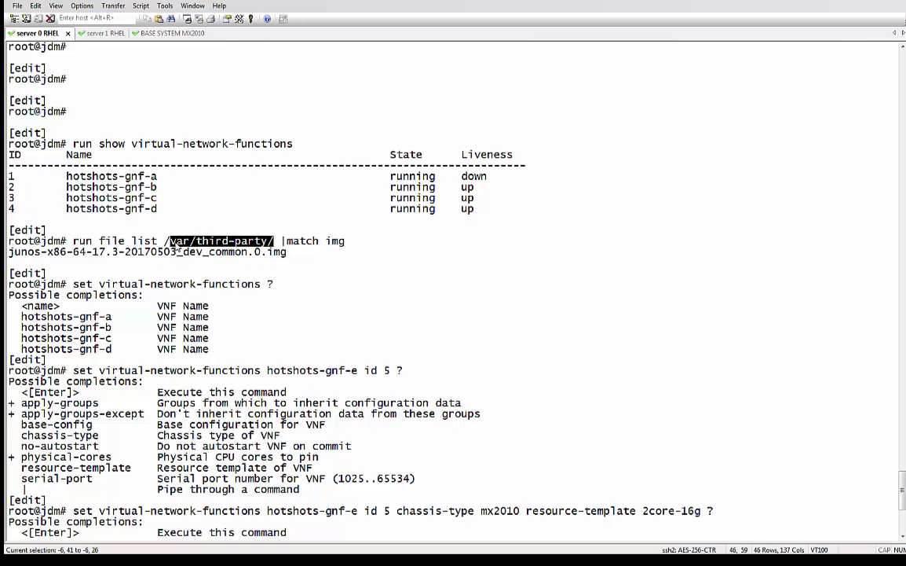
text(/)
right_click(178, 246)
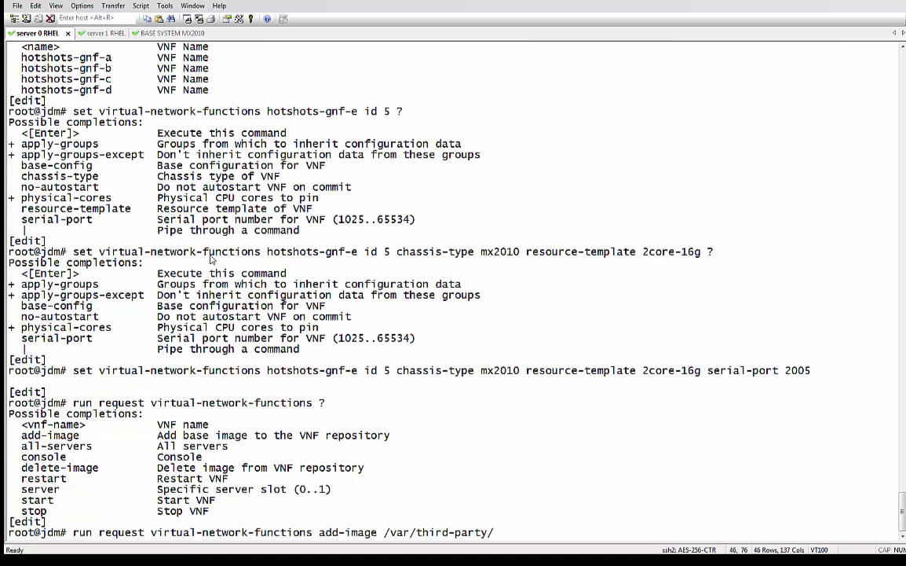
scroll(219, 166, up, 6)
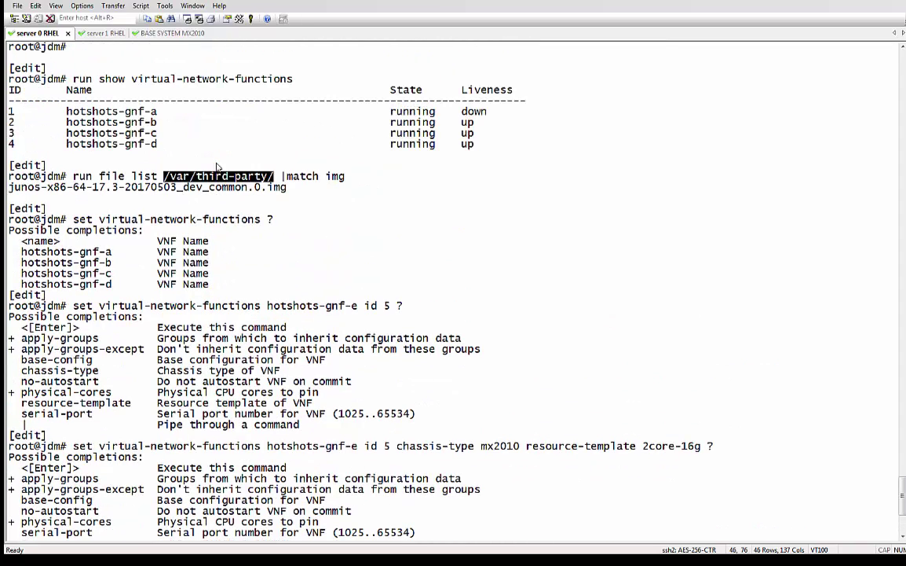
drag(288, 188, 9, 187)
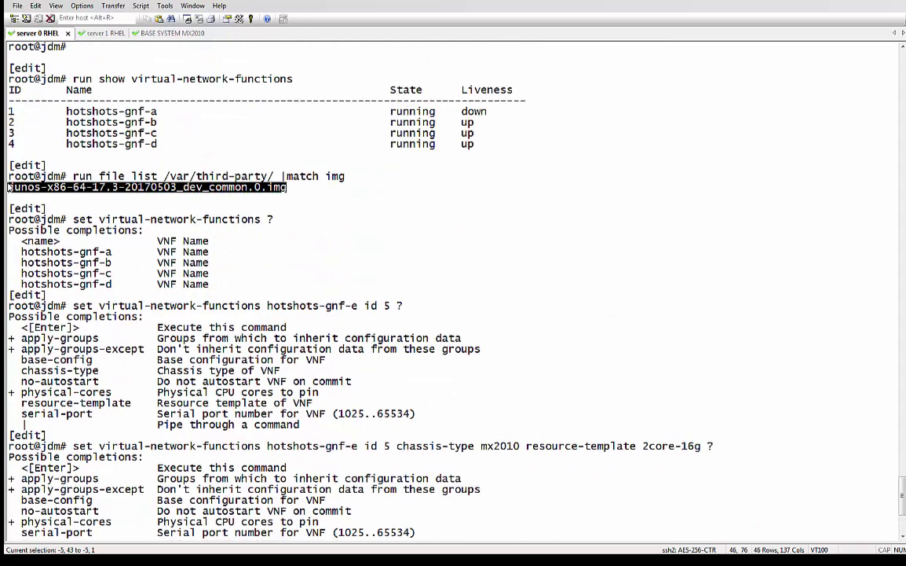
right_click(120, 214)
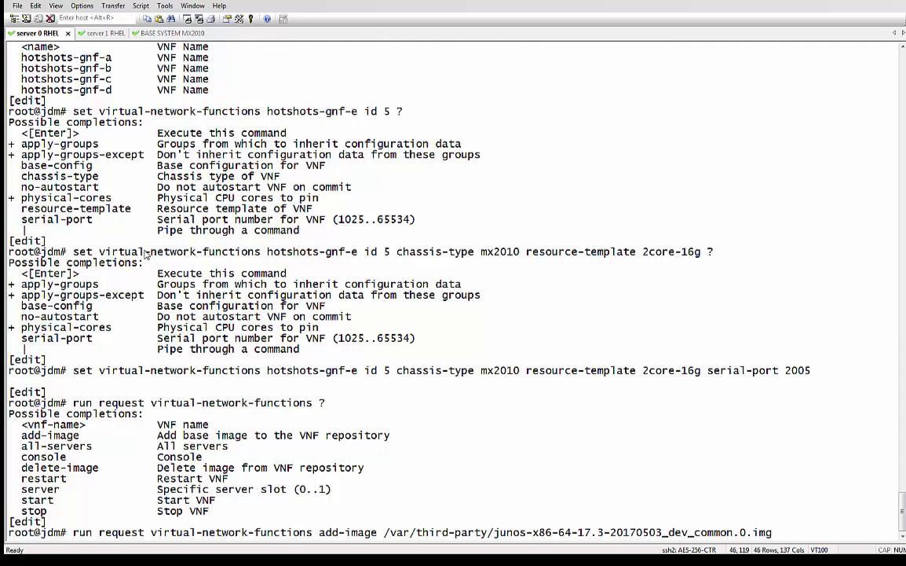
- Run the add-image request on server 0 for hotshots-gnf-e
text(server 0 ?)
scroll(251, 252, up, 5)
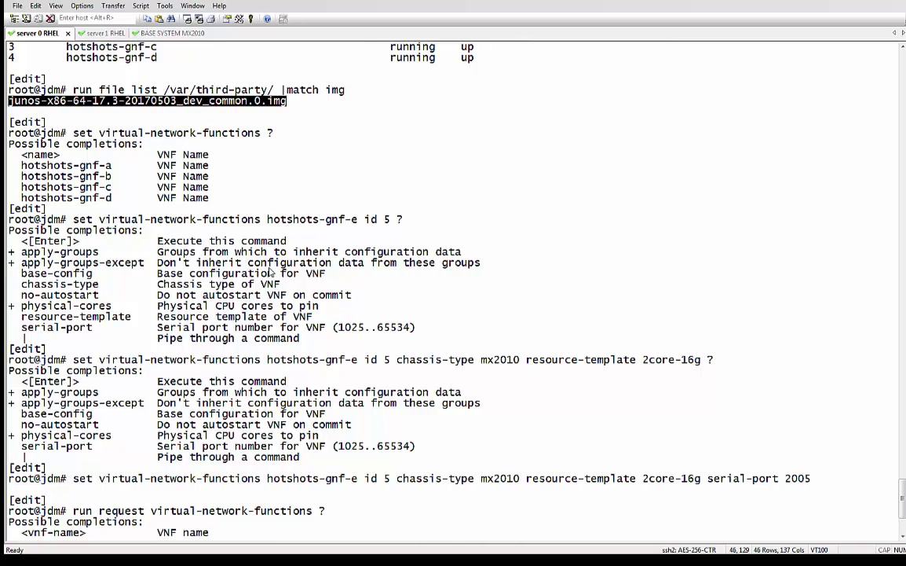
drag(359, 224, 272, 226)
key(ctrl+c)
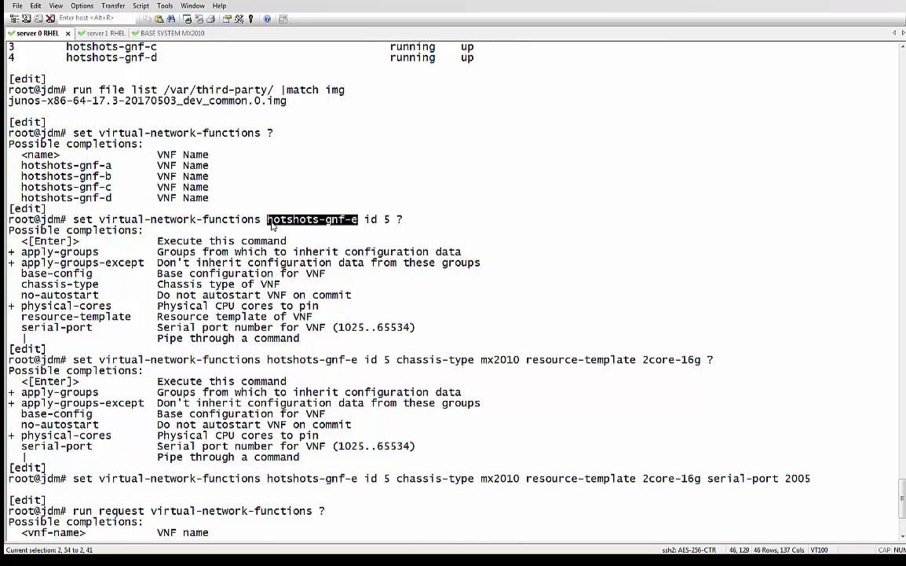
scroll(273, 225, down, 5)
right_click(273, 226)
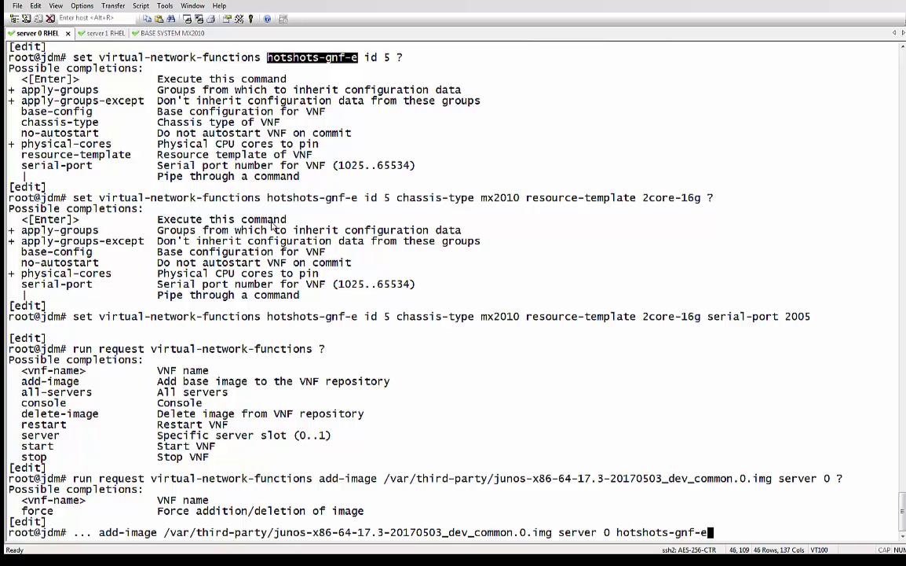
key(Return)
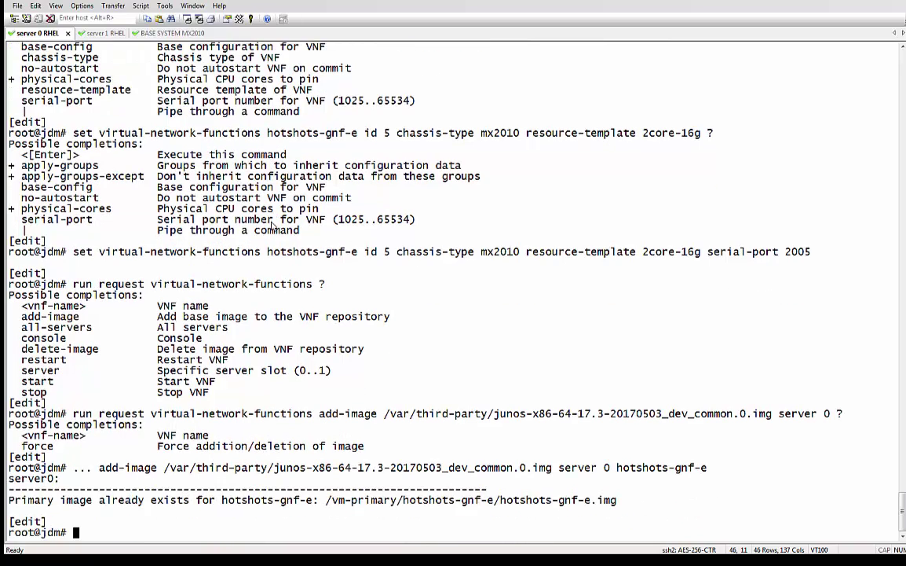
- Commit the JDM configuration and list the virtual network functions' states
text(commit)
key(Return)
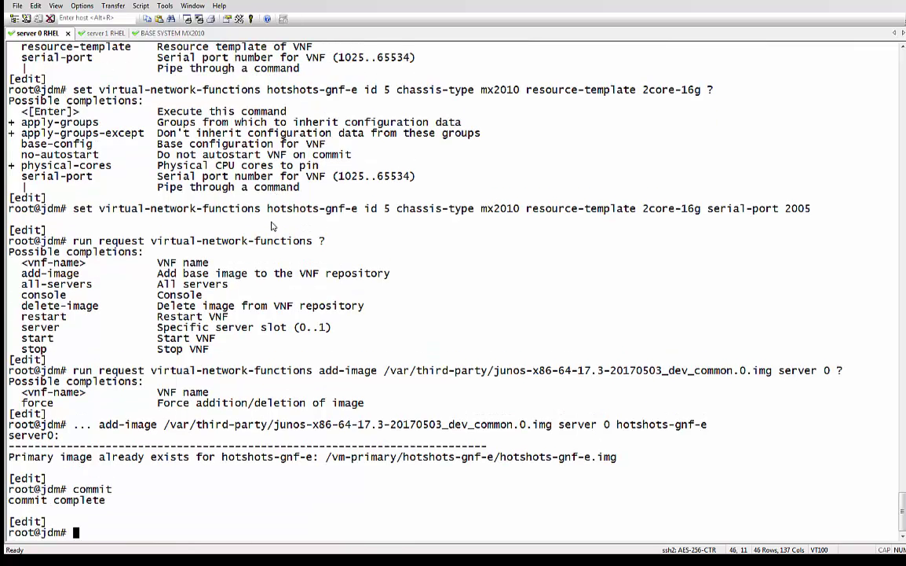
text(run show virtual-network-functions)
key(Return)
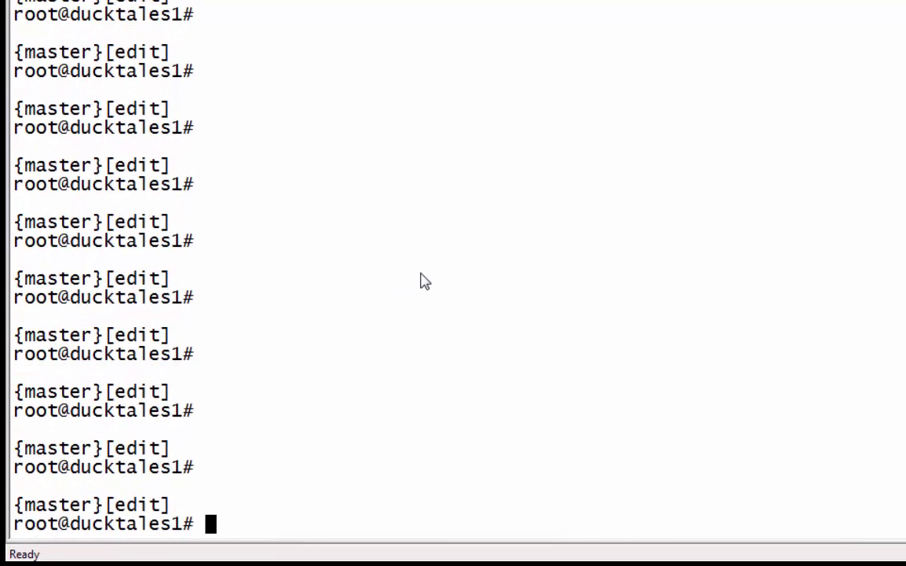
- Go to chassis network-slices guest-network-functions and show its existing configuration
text(edit chassis network-slices )
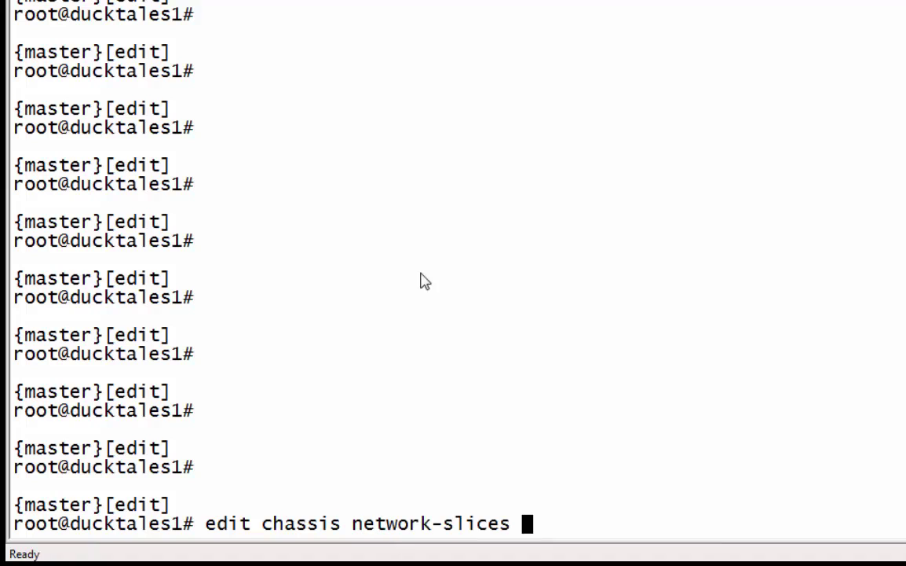
text(gu)
key(Tab)
key(Return)
text(sh)
key(Return)
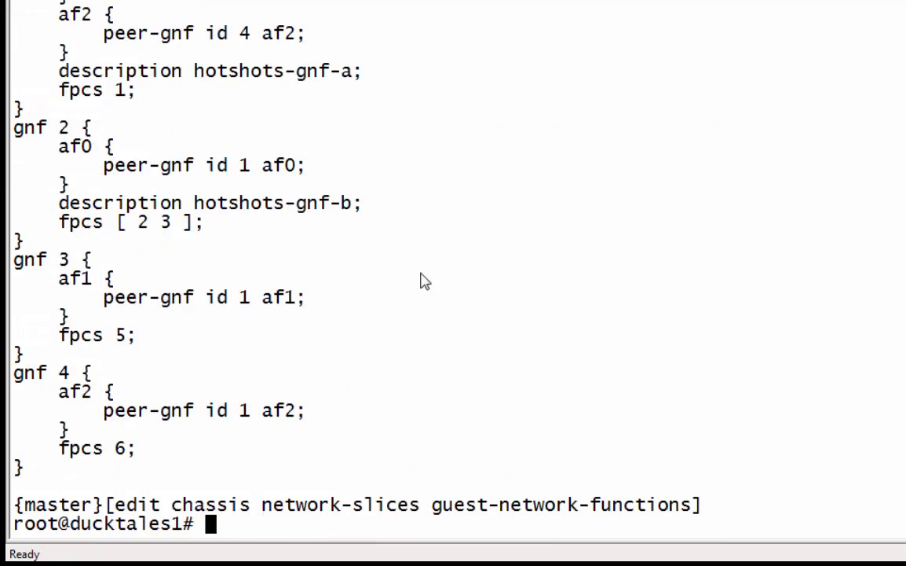
- Assign FPCs 7 and 8 to GNF 5
text(set gnf)
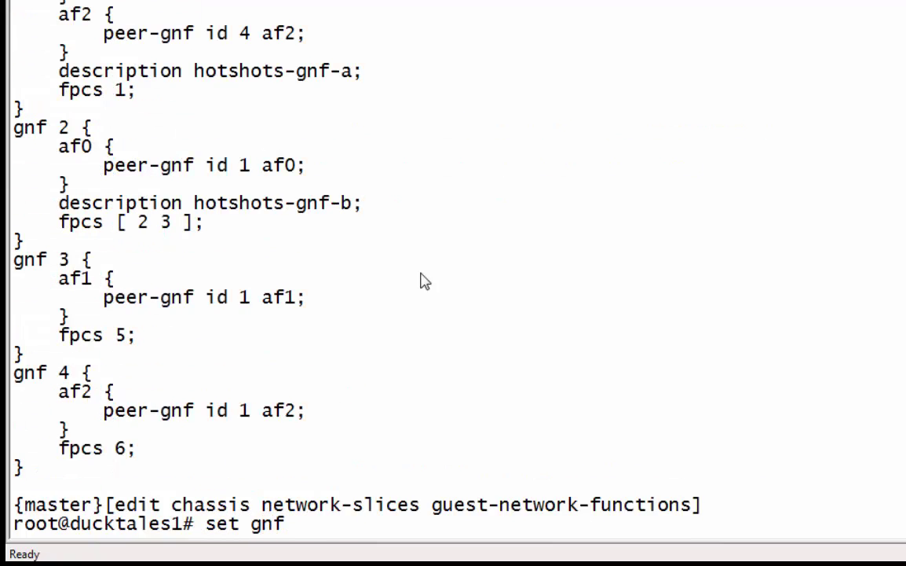
text( 5 fpcs 7)
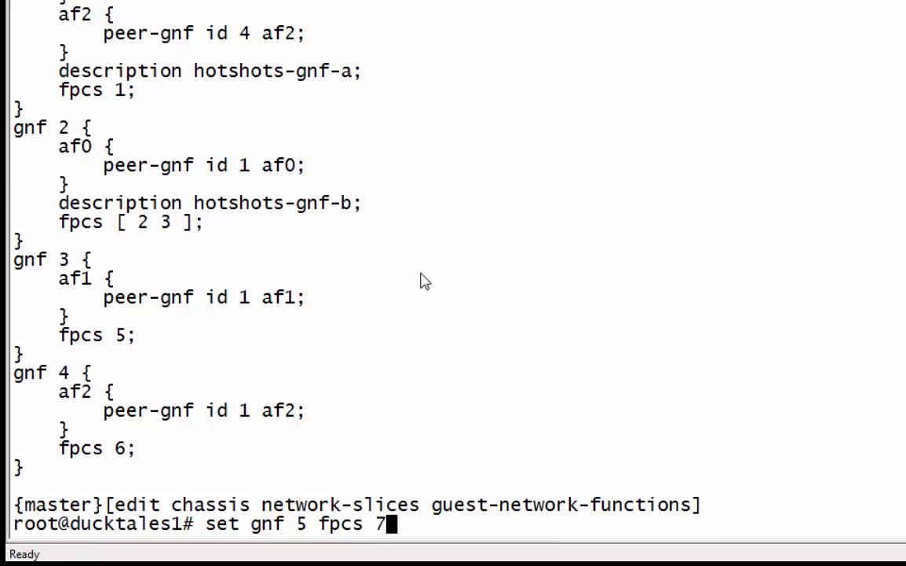
key(Return)
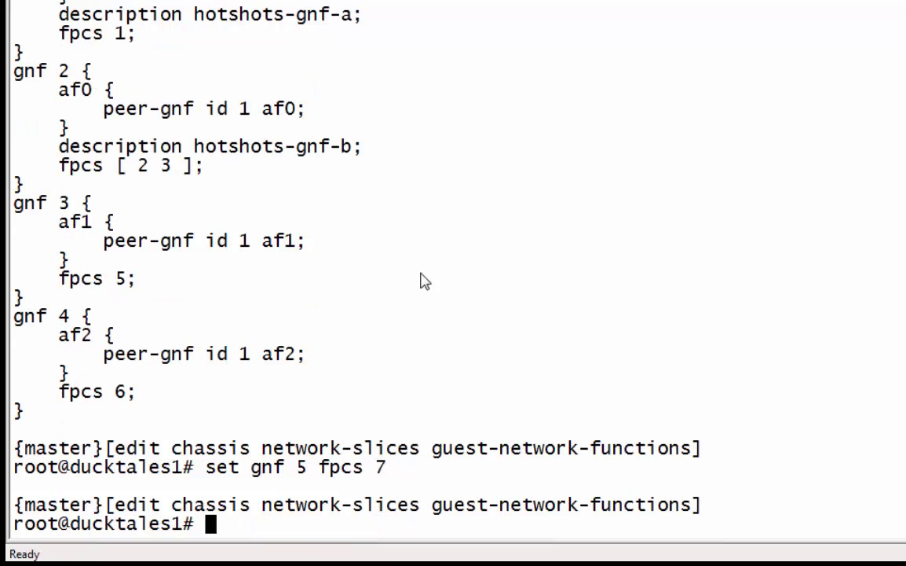
text(show)
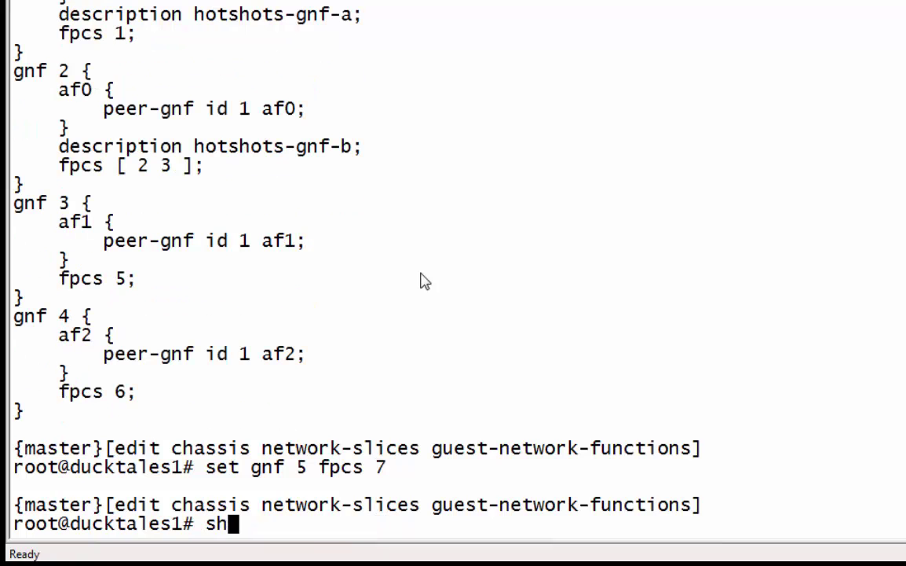
key(Return)
text(show)
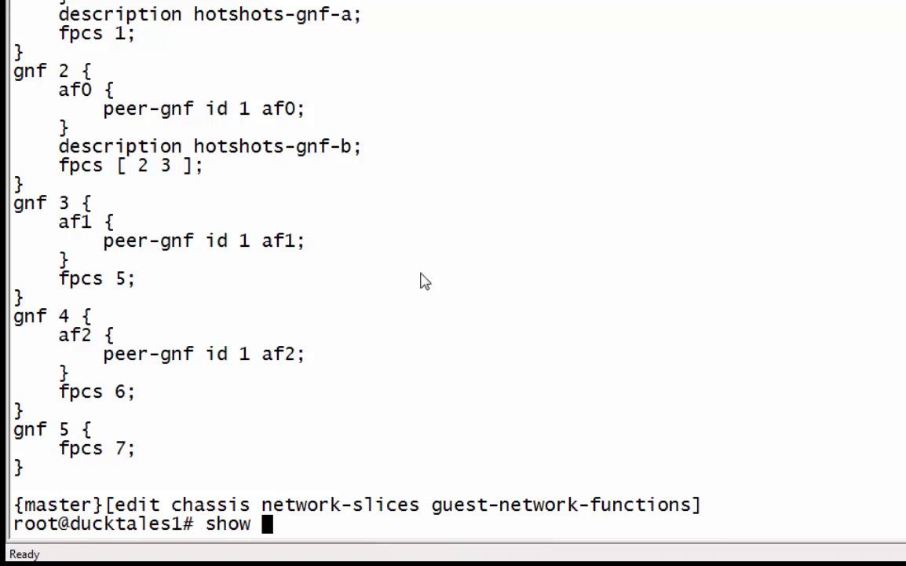
key(Up)
key(Up)
key(BackSpace)
key(BackSpace)
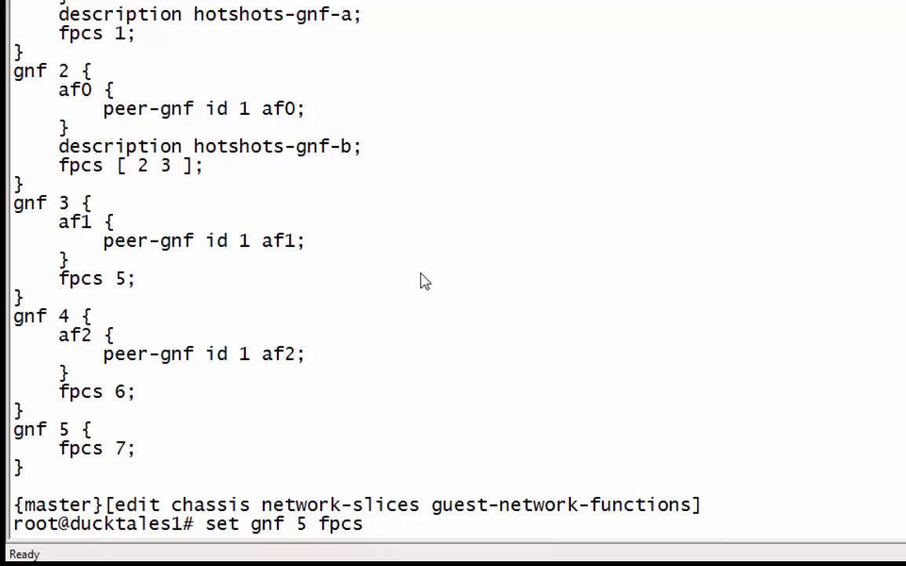
text(8)
key(Return)
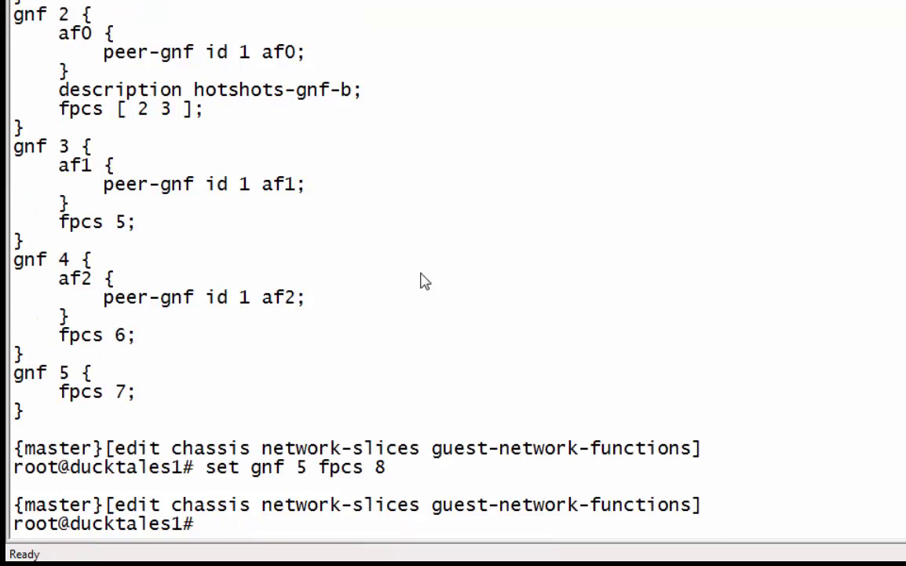
- Commit and show chassis FPC status with their GNF assignments
text(commit)
key(Return)
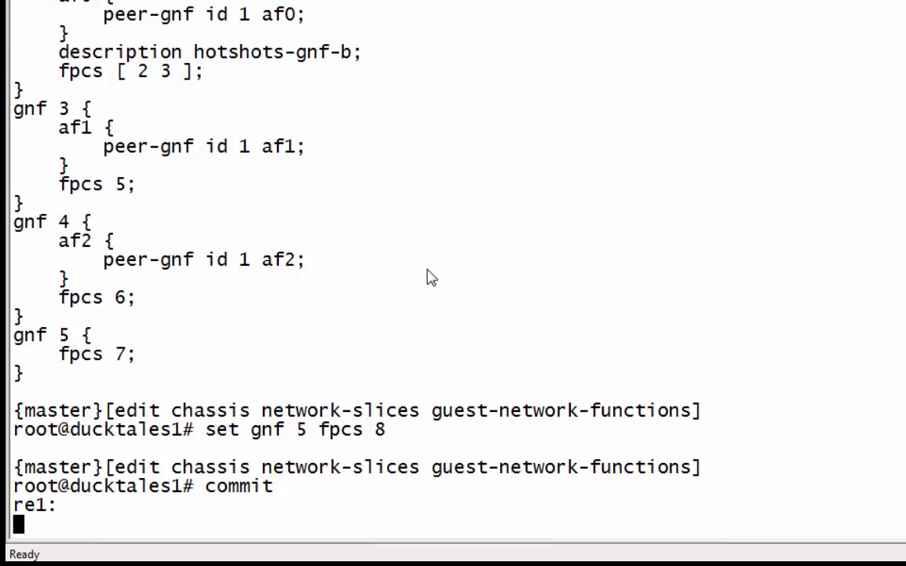
text(run show chassis fpc)
key(Return)
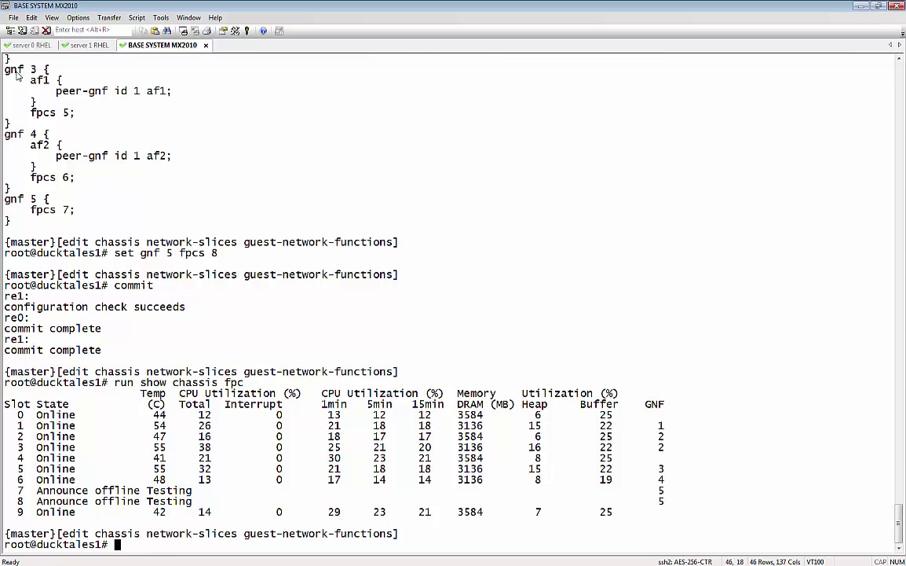
- Check VNF liveness on the JDM, then recheck FPCs 7 and 8 on the MX2010
click(36, 44)
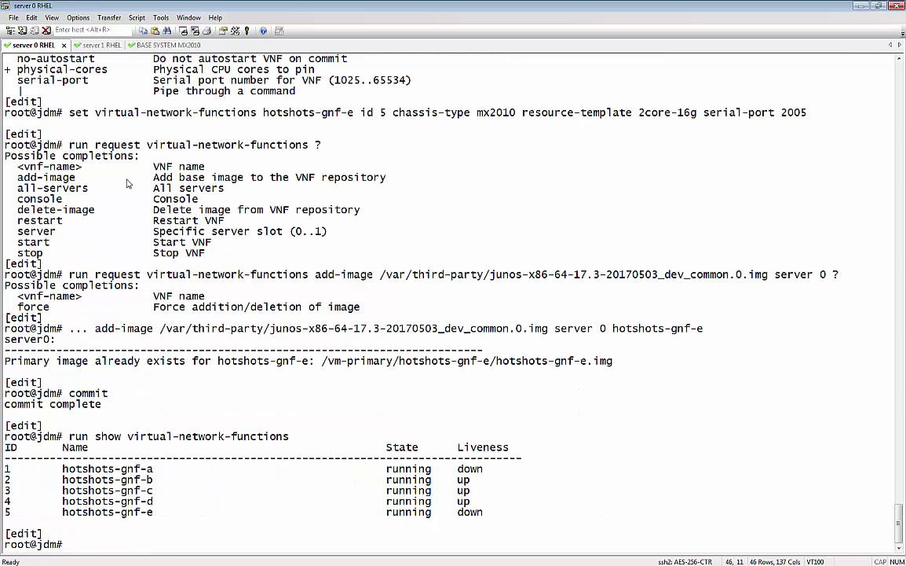
key(Up)
key(Return)
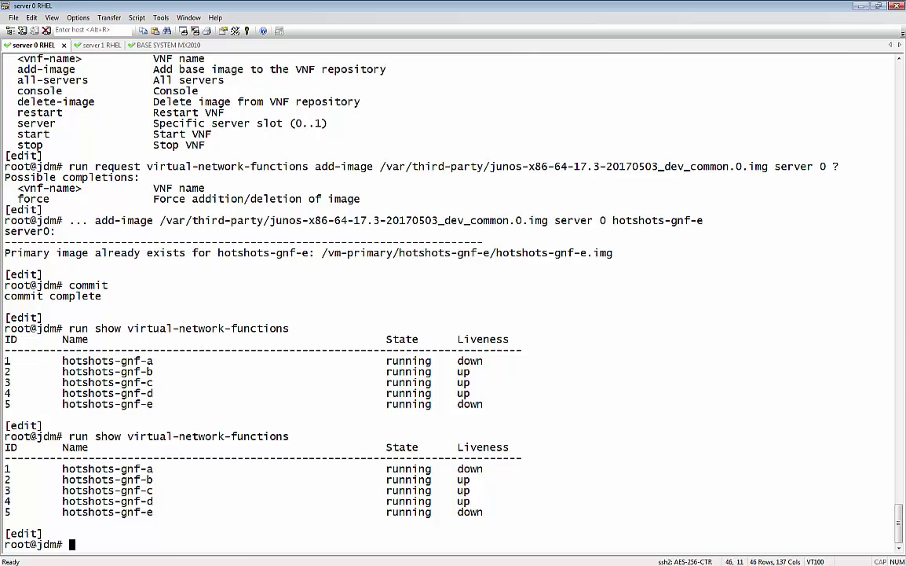
click(163, 45)
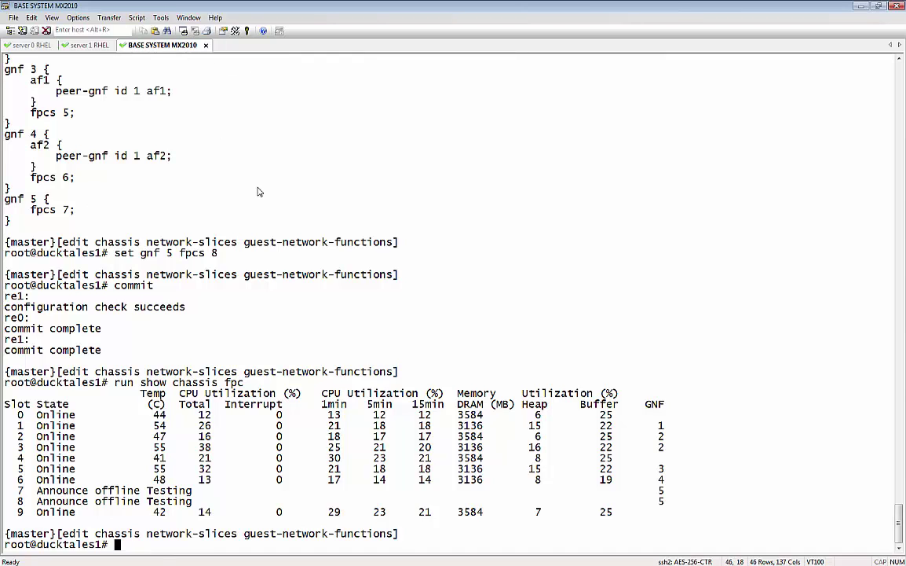
key(Up)
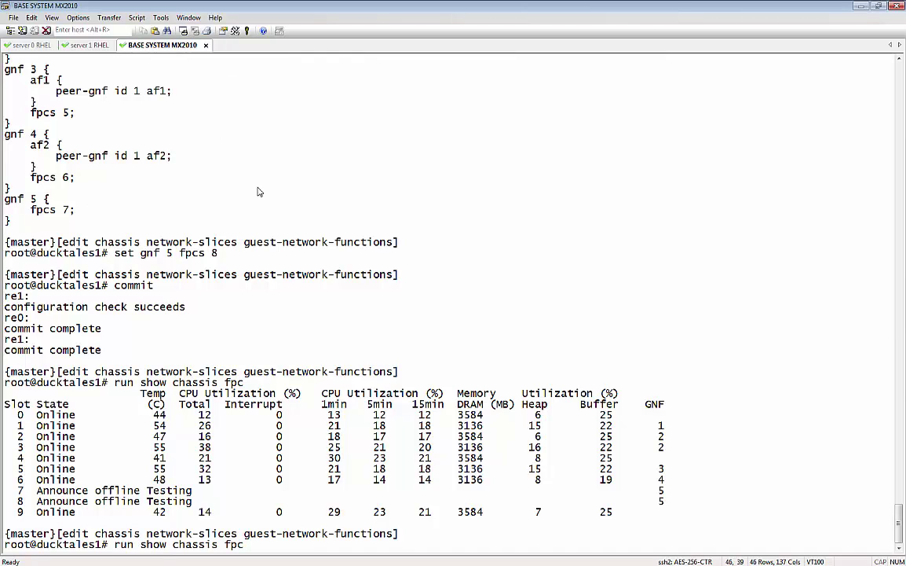
key(Return)
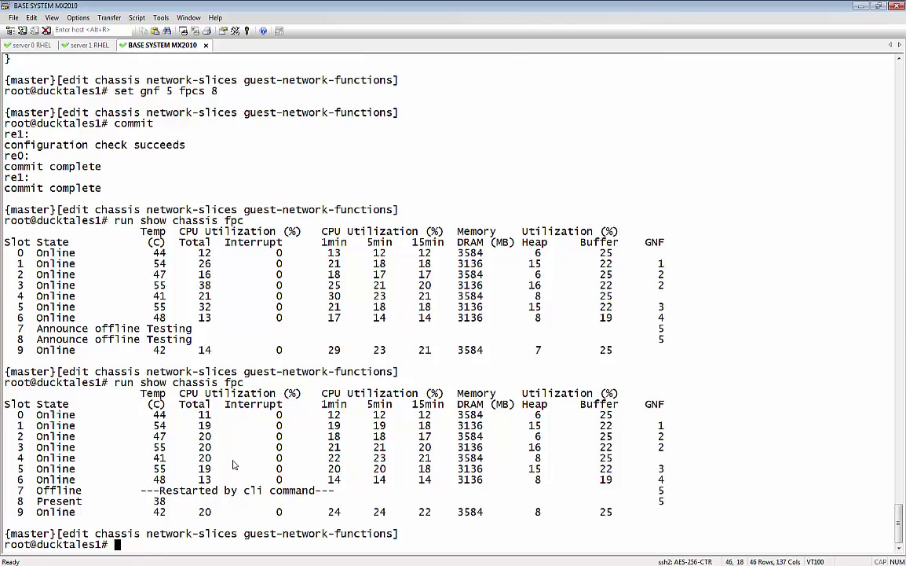
key(Up)
key(Return)
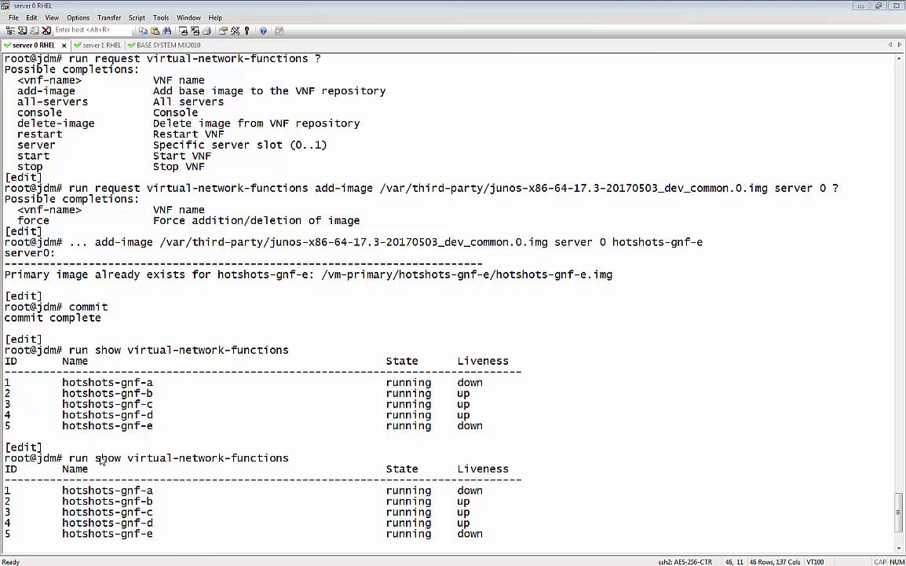
- Confirm hotshots-gnf-e is up and page through the JDM configuration showing serial-port 2005
drag(250, 263, 223, 274)
key(Up)
key(Return)
key(Return)
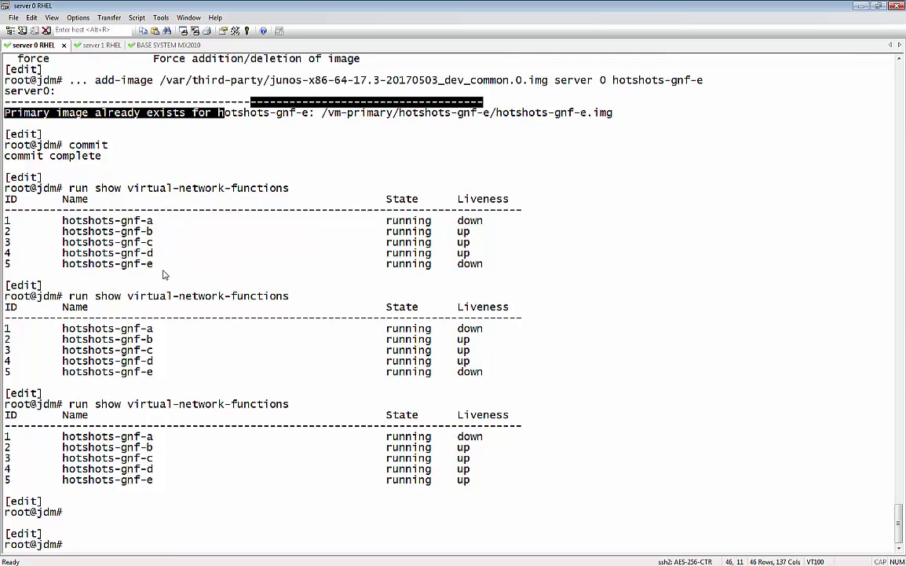
text(show)
key(Return)
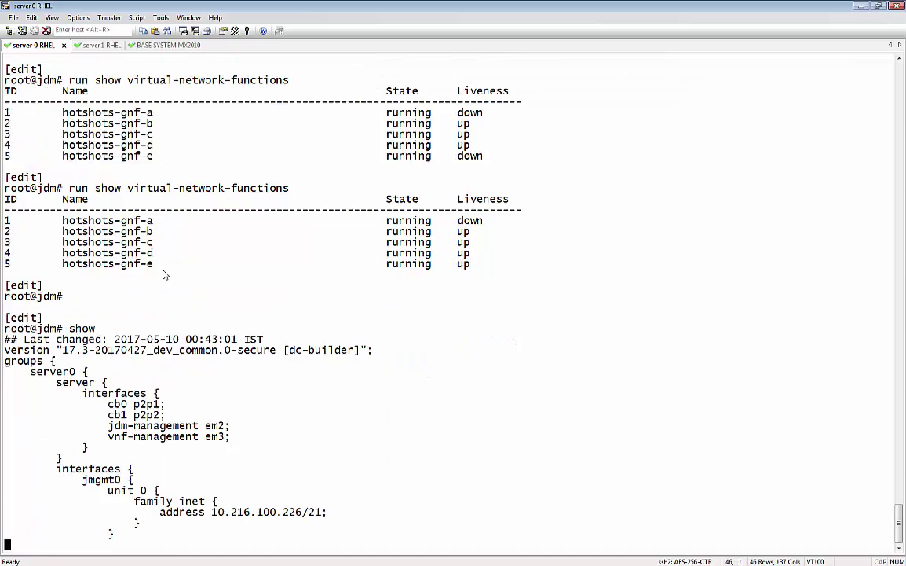
key(space)
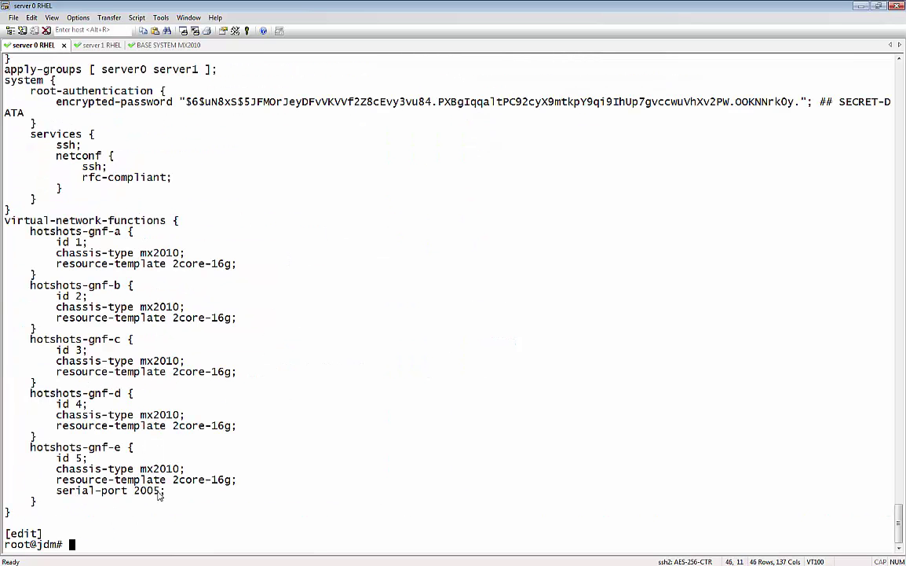
- Quick-connect via Telnet to 10.216.102.141 on port 2005
click(22, 32)
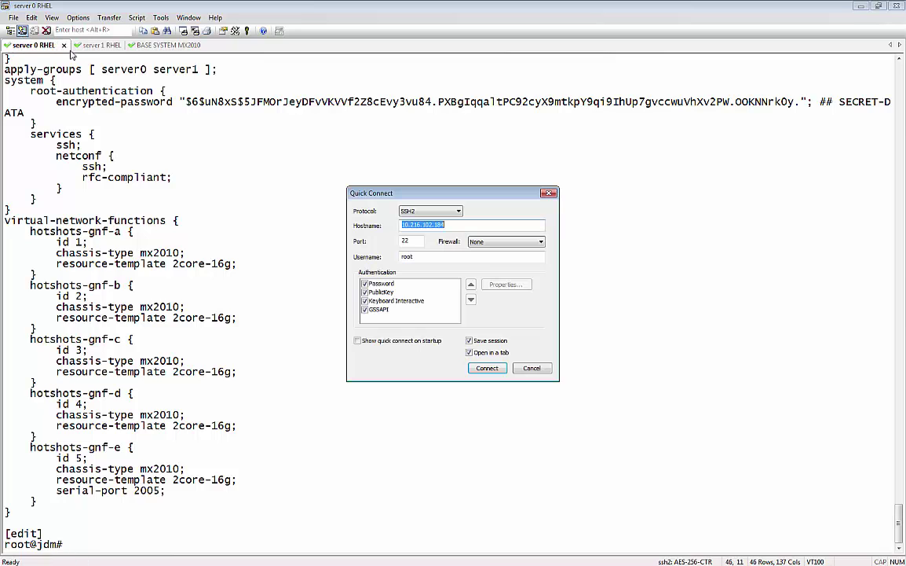
click(439, 215)
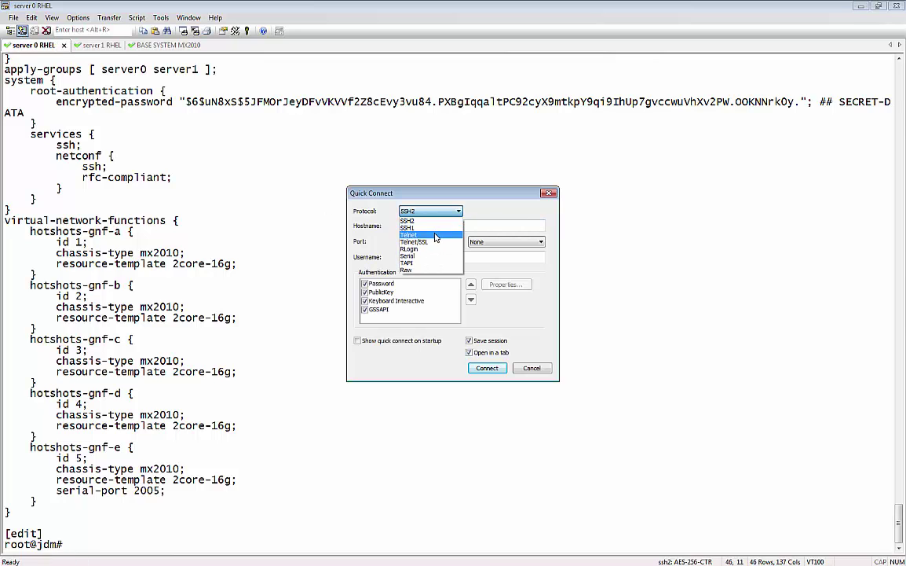
click(430, 234)
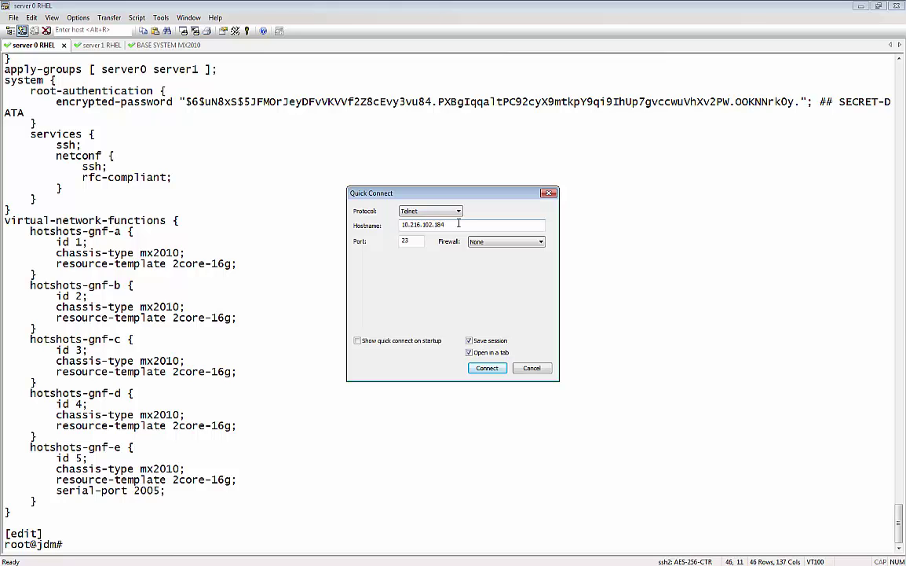
drag(459, 223, 439, 225)
text(41)
key(Tab)
text(2005)
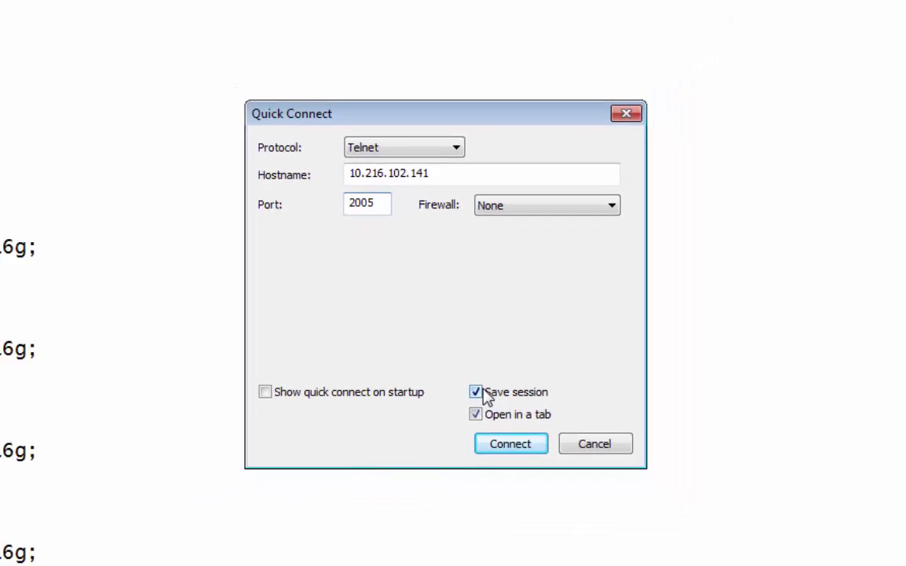
click(534, 520)
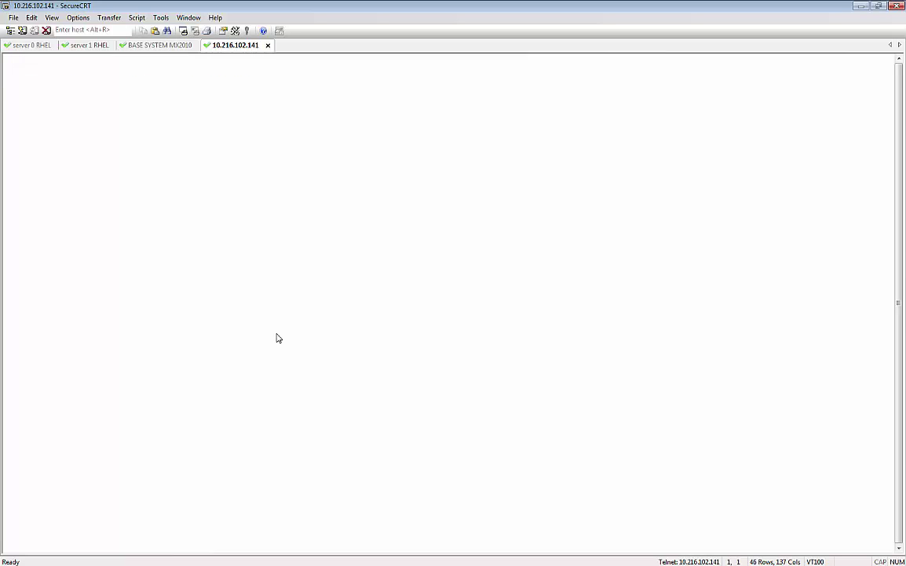
- Log into the hotshots-gnf-e console as root
text(root)
key(Return)
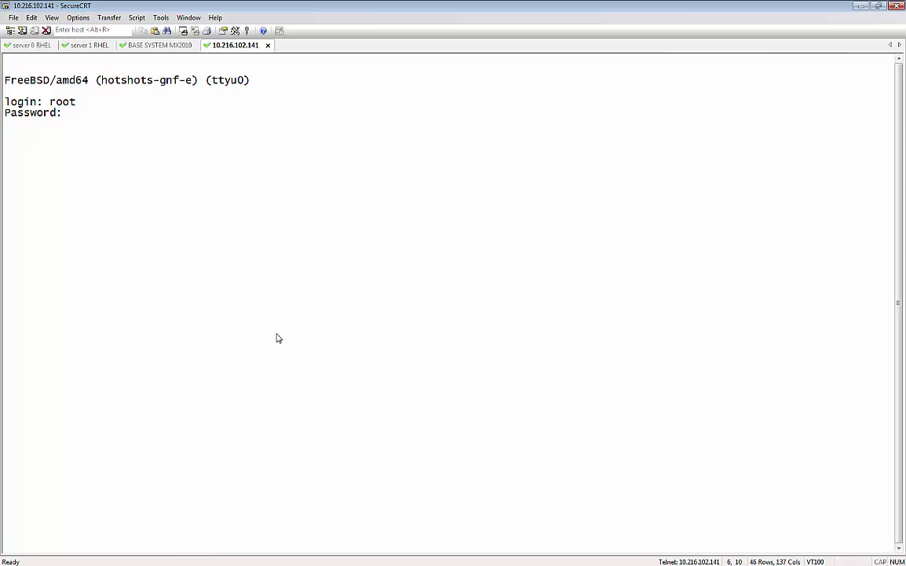
key(Return)
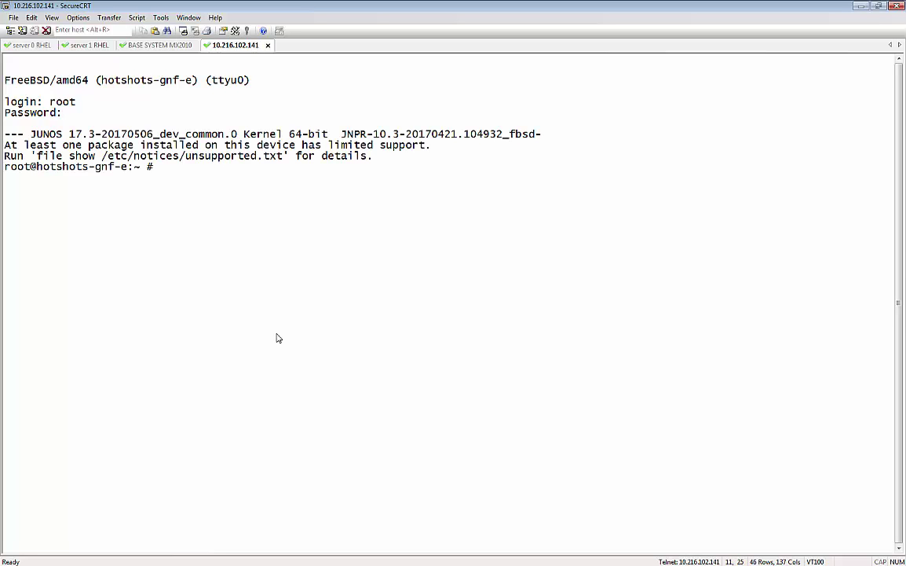
key(Return)
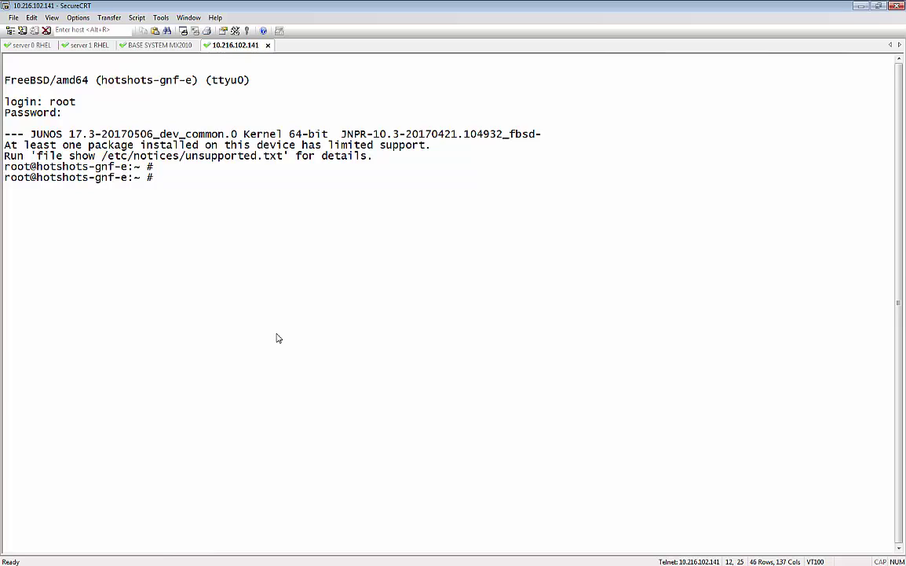
text(show)
key(Return)
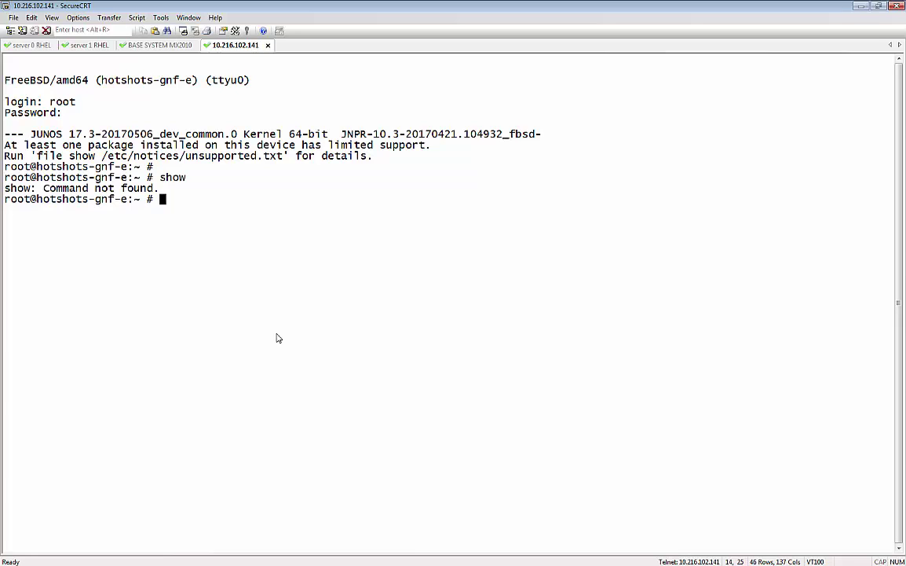
- Enter the Junos CLI and show chassis FPCs, with slots 7 and 8 present
text(cli)
key(Return)
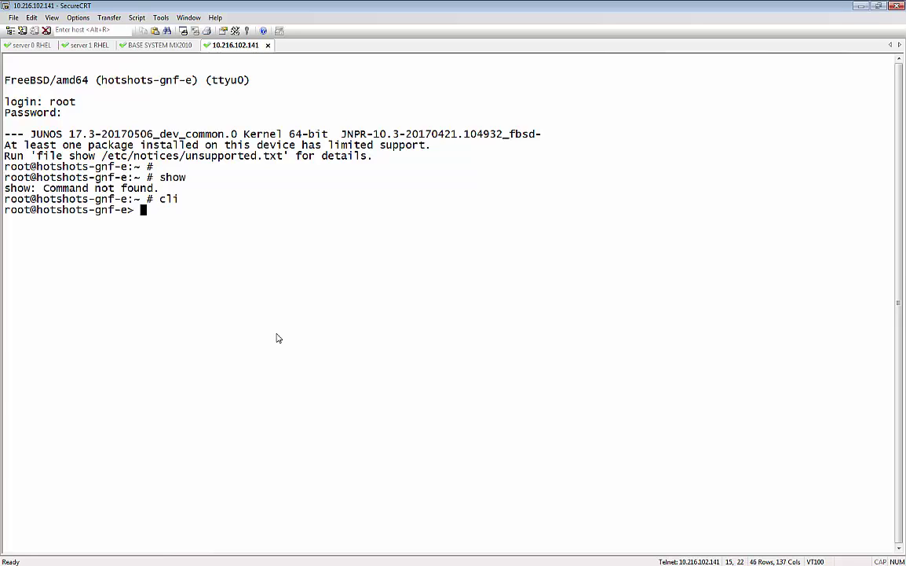
text(show chassis fpc)
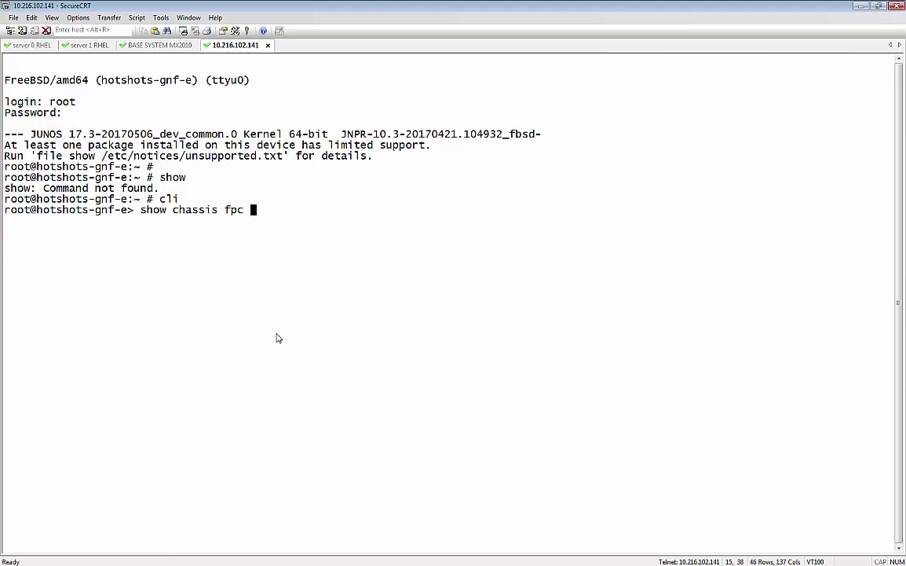
key(Return)
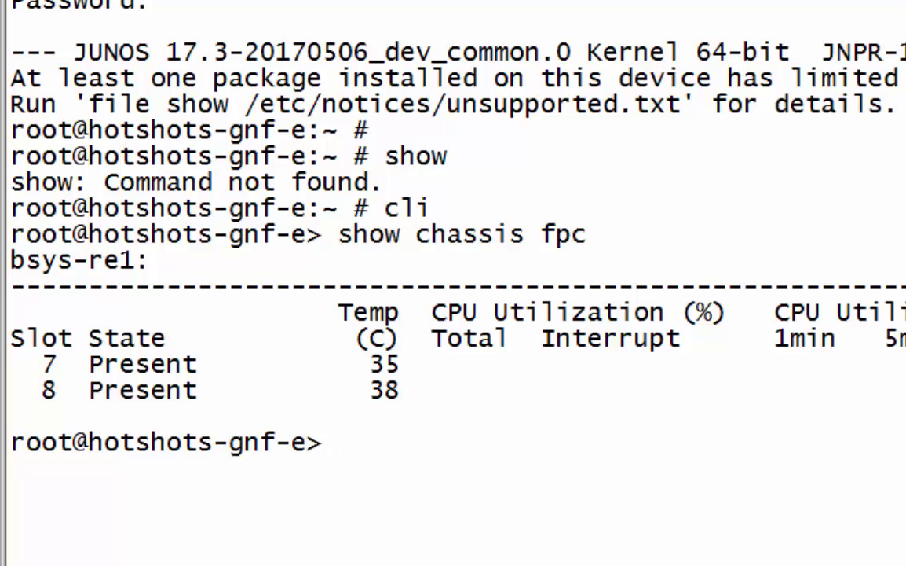
- Enter configuration mode and page through the configuration to 70%
text(edit)
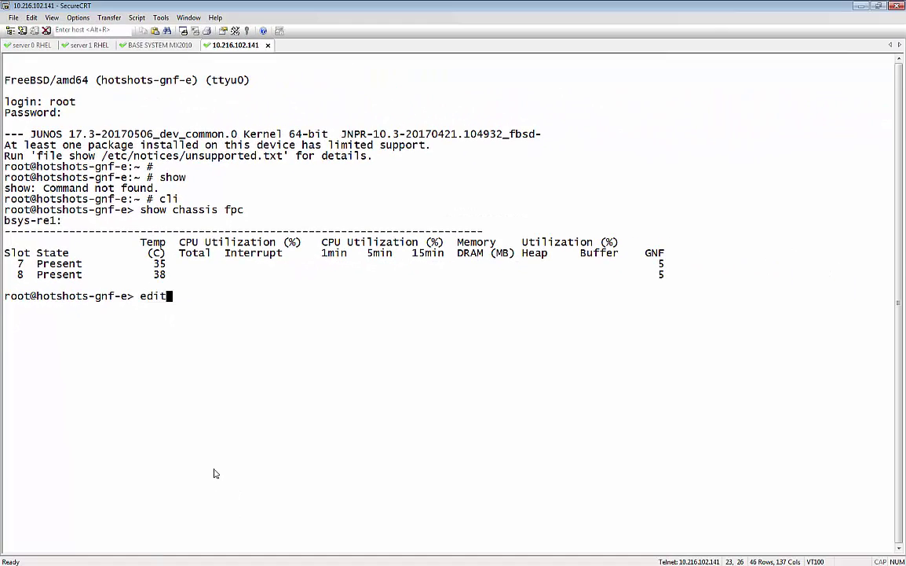
key(Return)
text(shots-gnf-e# sho)
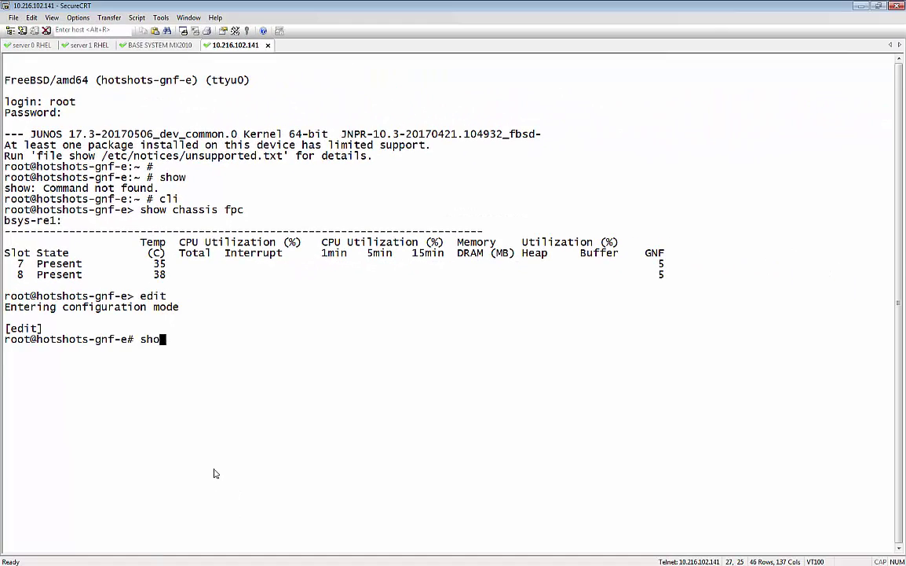
text(w)
key(Return)
key(space)
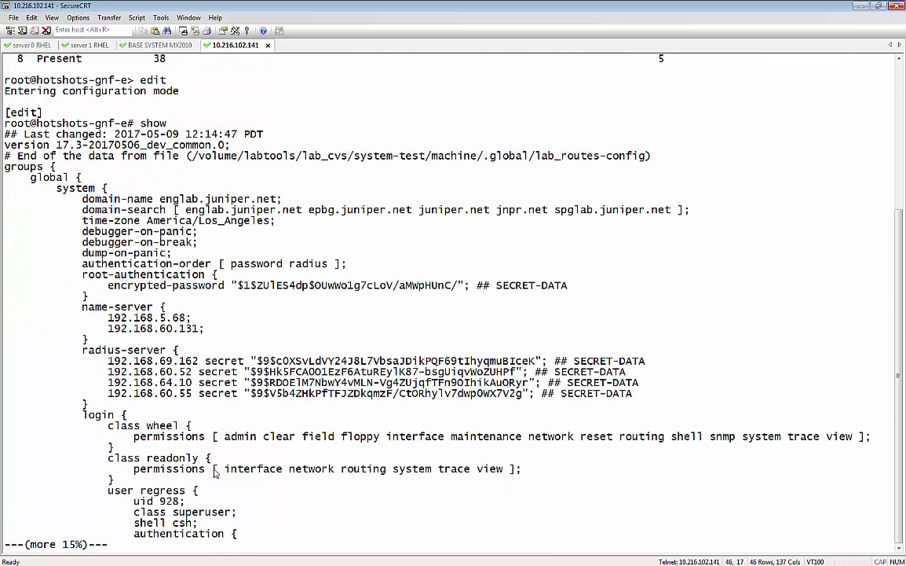
key(space)
key(space)
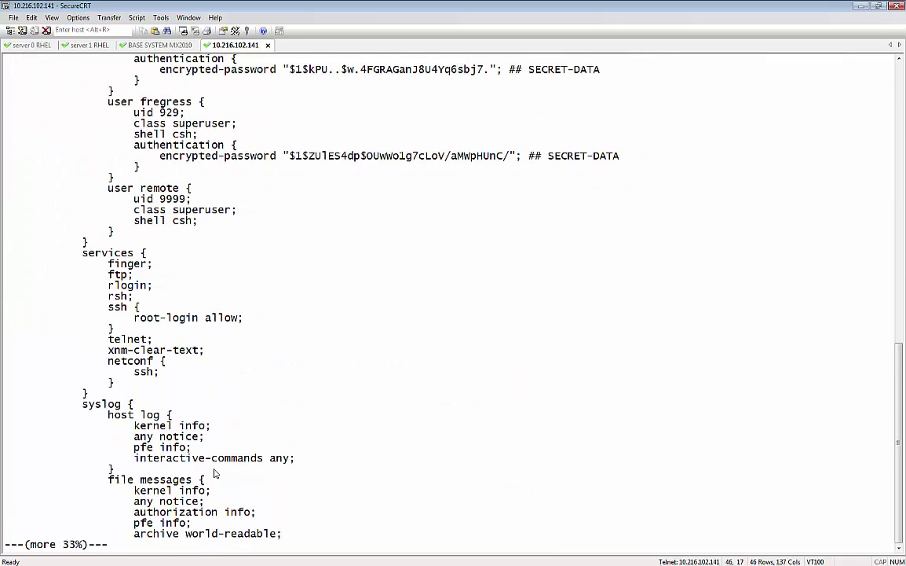
key(space)
key(space)
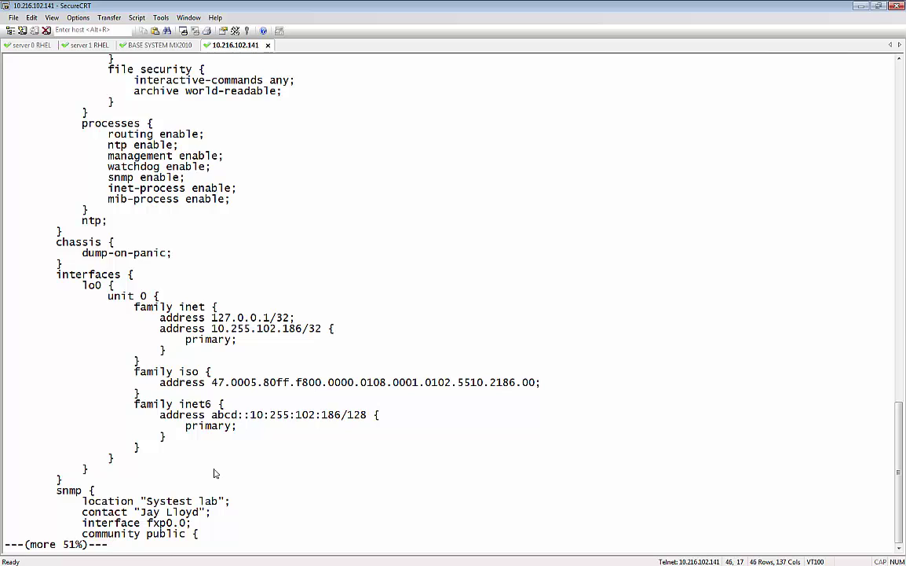
key(space)
key(space)
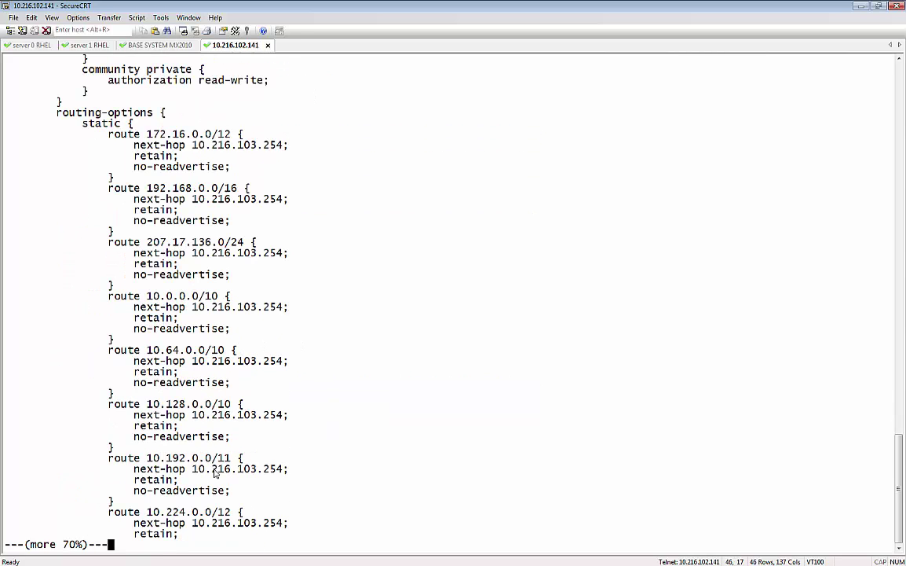
key(space)
key(space)
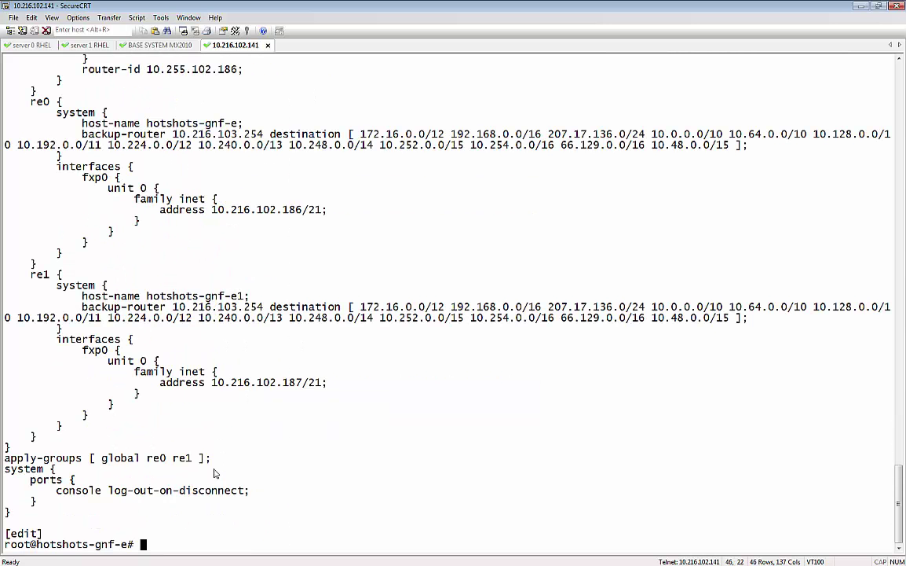